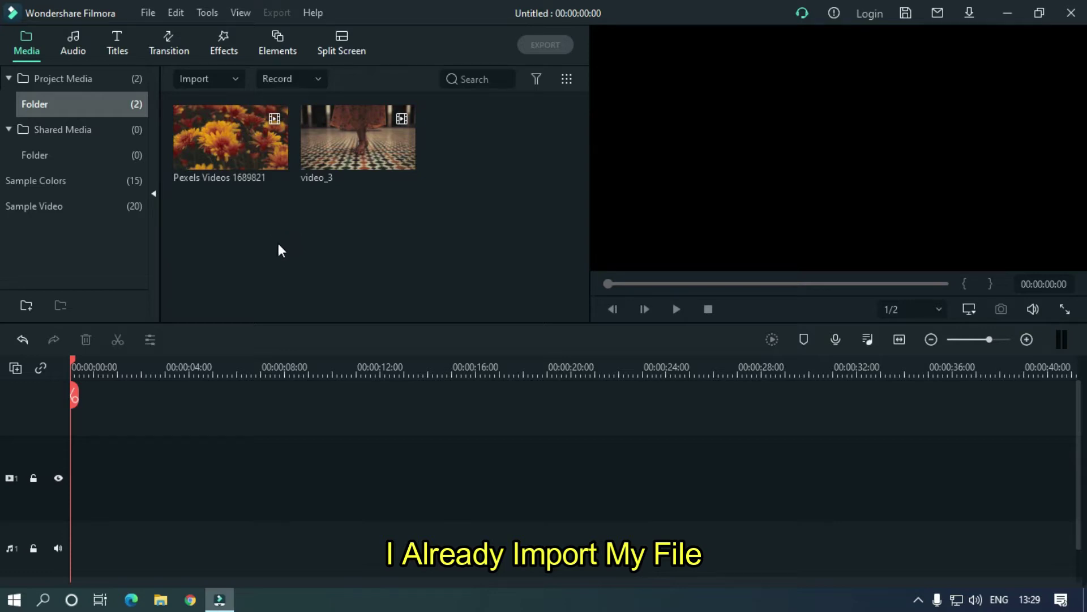
- Place the Pexels Videos 1689821 flower clip at the start of the first video track, keeping the 1920 x 1080 25fps project settings
{"action": "mouse_move", "coordinate": [264, 155]}
{"action": "left_click_drag", "start_coordinate": [243, 167], "coordinate": [77, 493]}
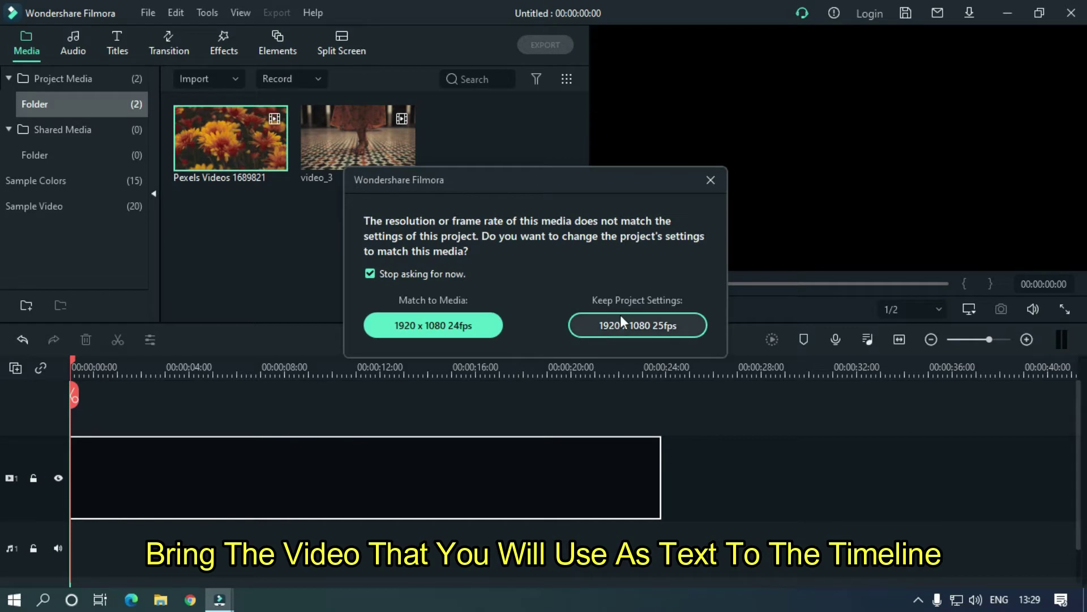
{"action": "left_click", "coordinate": [620, 322]}
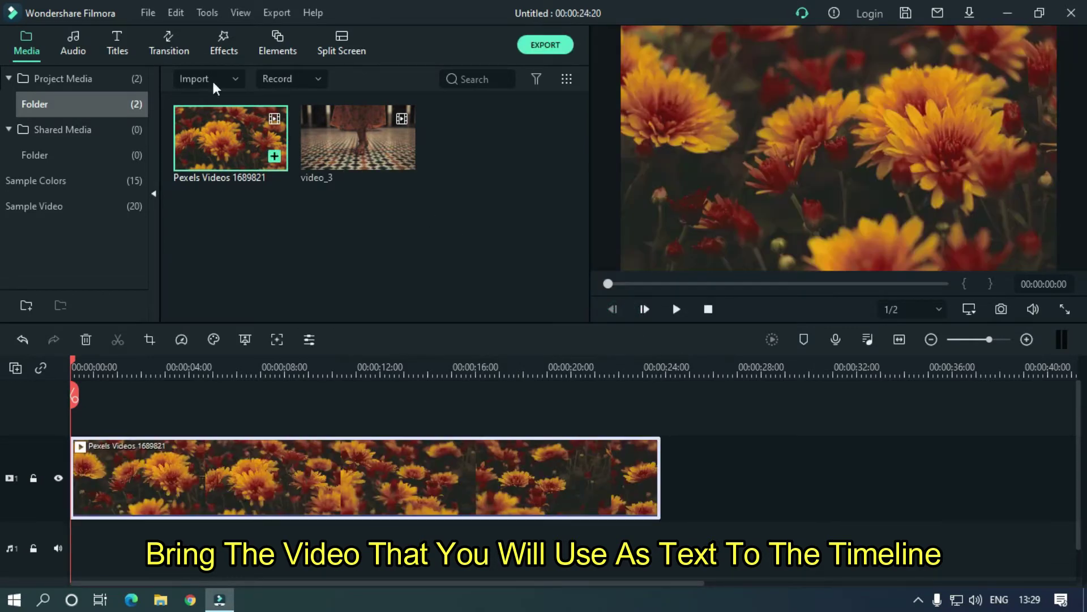
- Add a Default Title on the track above the flower clip and extend it to the clip's full length
{"action": "left_click", "coordinate": [118, 46]}
{"action": "left_click_drag", "start_coordinate": [134, 408], "coordinate": [661, 437]}
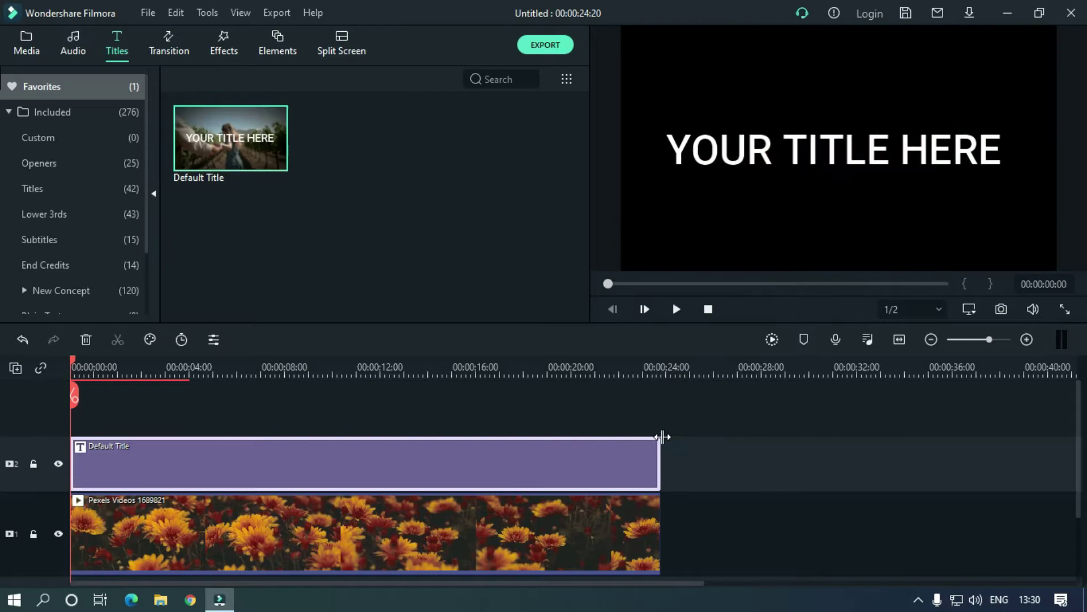
- In the title's advanced editor, replace the text layer with a Round Rectangle shape enlarged to cover the whole frame
{"action": "double_click", "coordinate": [509, 466]}
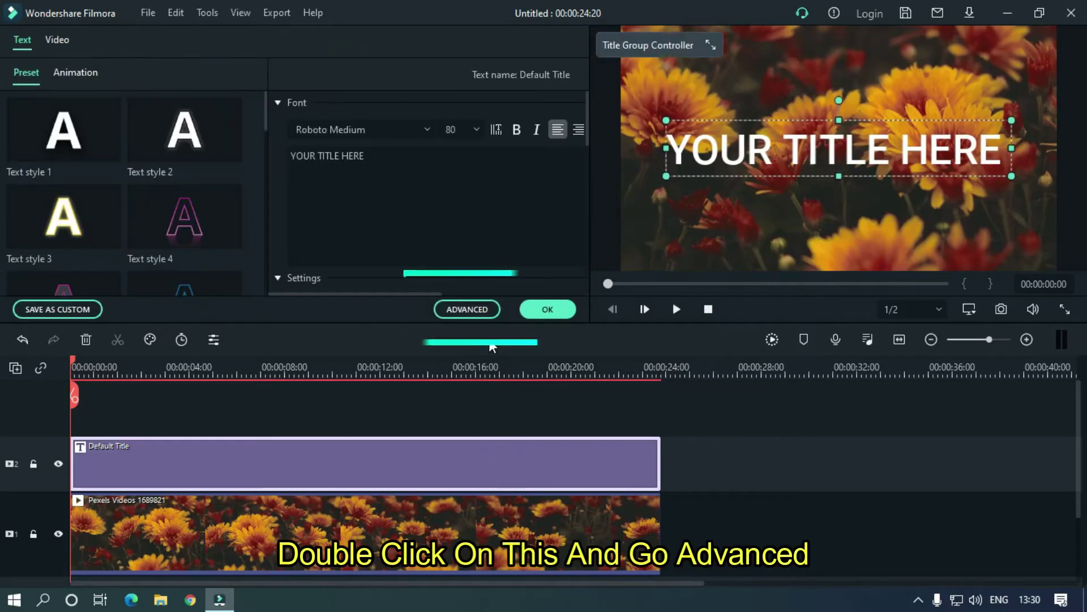
{"action": "left_click", "coordinate": [471, 312]}
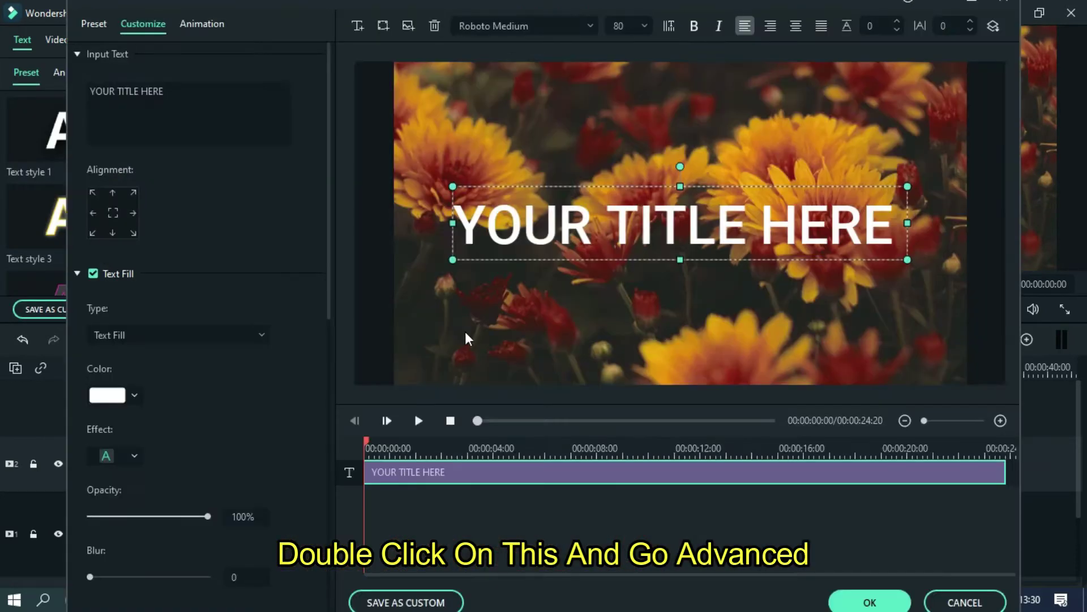
{"action": "left_click", "coordinate": [434, 26]}
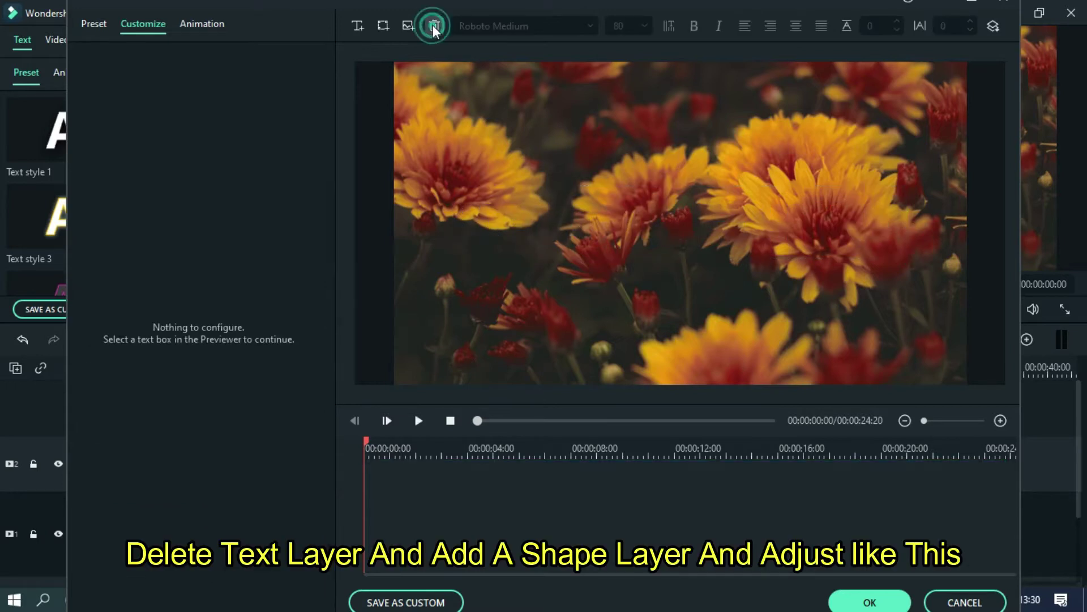
{"action": "left_click", "coordinate": [383, 29]}
{"action": "left_click", "coordinate": [445, 111]}
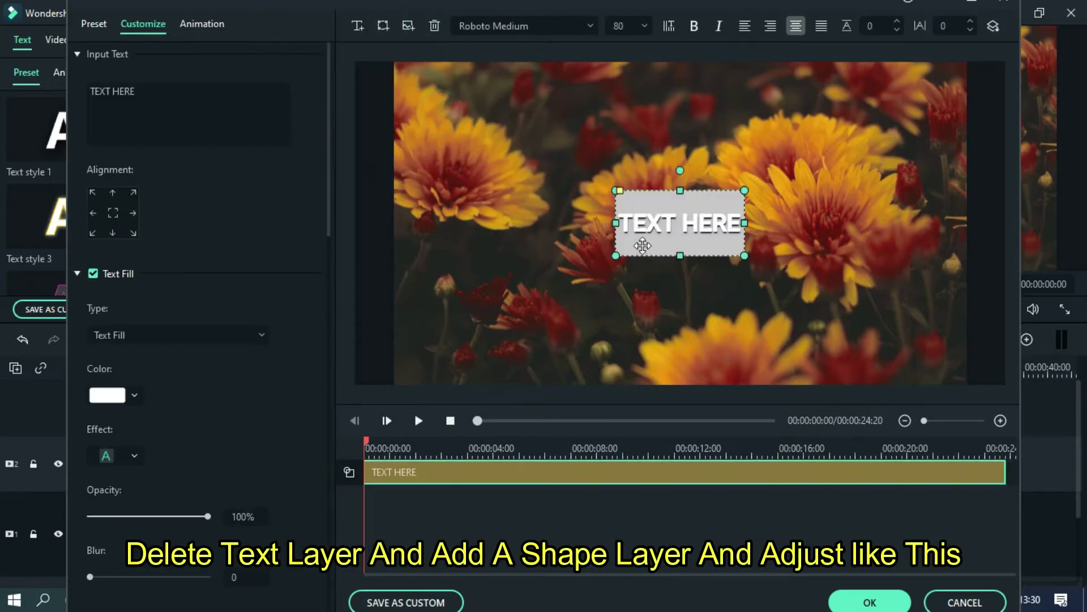
{"action": "left_click_drag", "start_coordinate": [578, 179], "coordinate": [443, 92]}
{"action": "left_click_drag", "start_coordinate": [521, 127], "coordinate": [852, 376]}
{"action": "left_click_drag", "start_coordinate": [809, 290], "coordinate": [792, 284]}
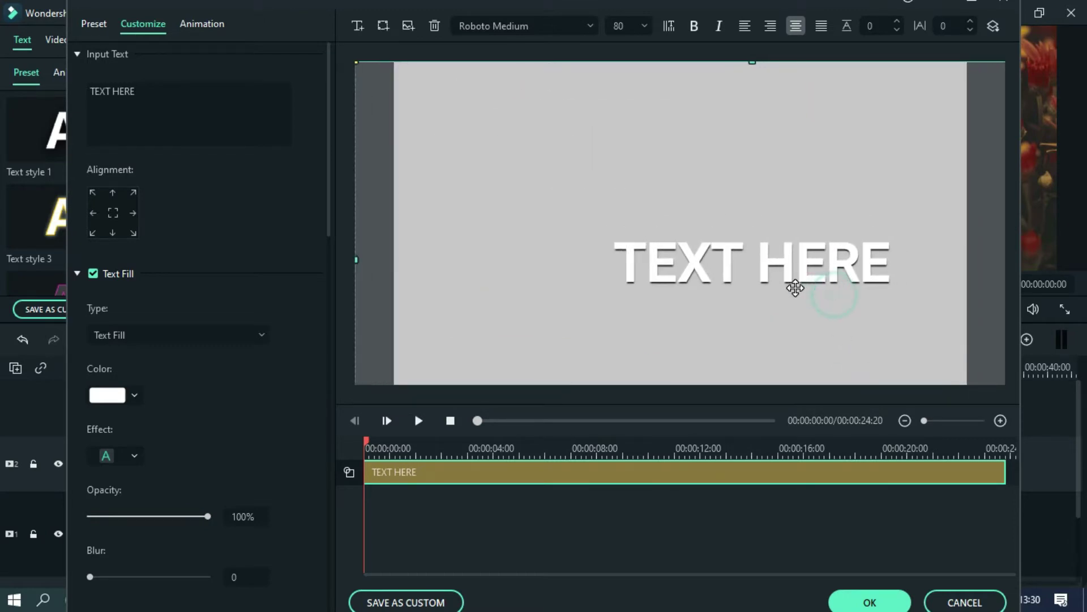
- Clear the shape's placeholder text and set its Shape Fill color to black
{"action": "left_click", "coordinate": [197, 103]}
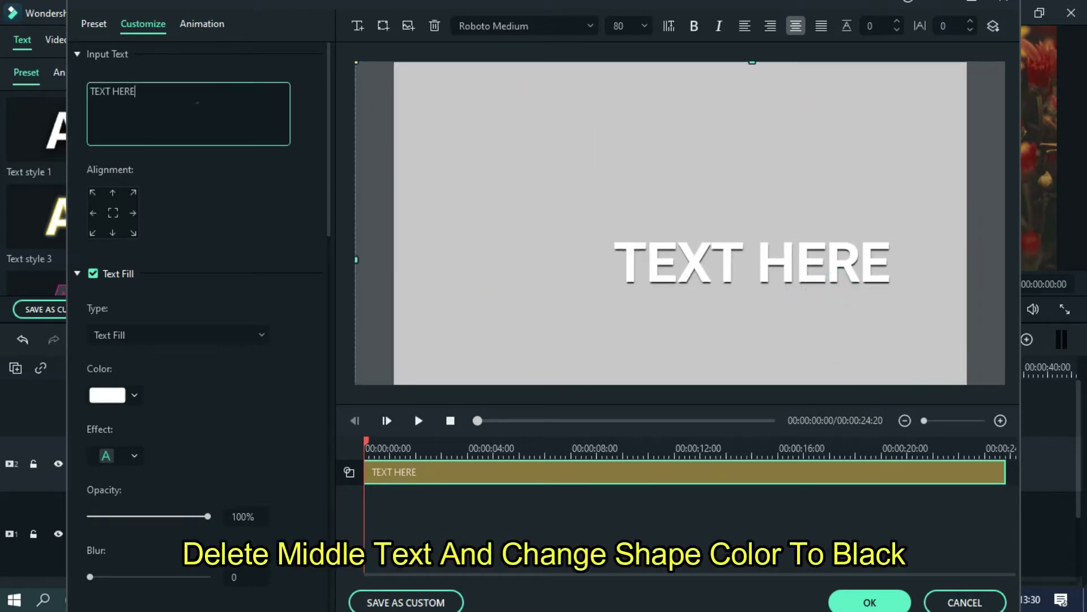
{"action": "key", "text": "BackSpace"}
{"action": "left_click_drag", "start_coordinate": [331, 85], "coordinate": [334, 248]}
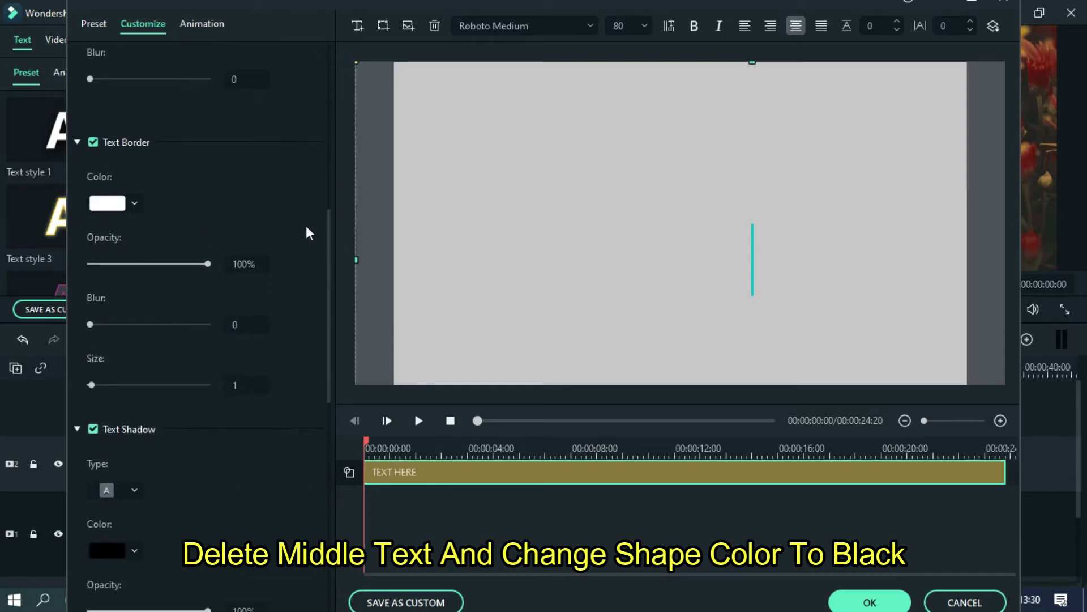
{"action": "left_click", "coordinate": [81, 144]}
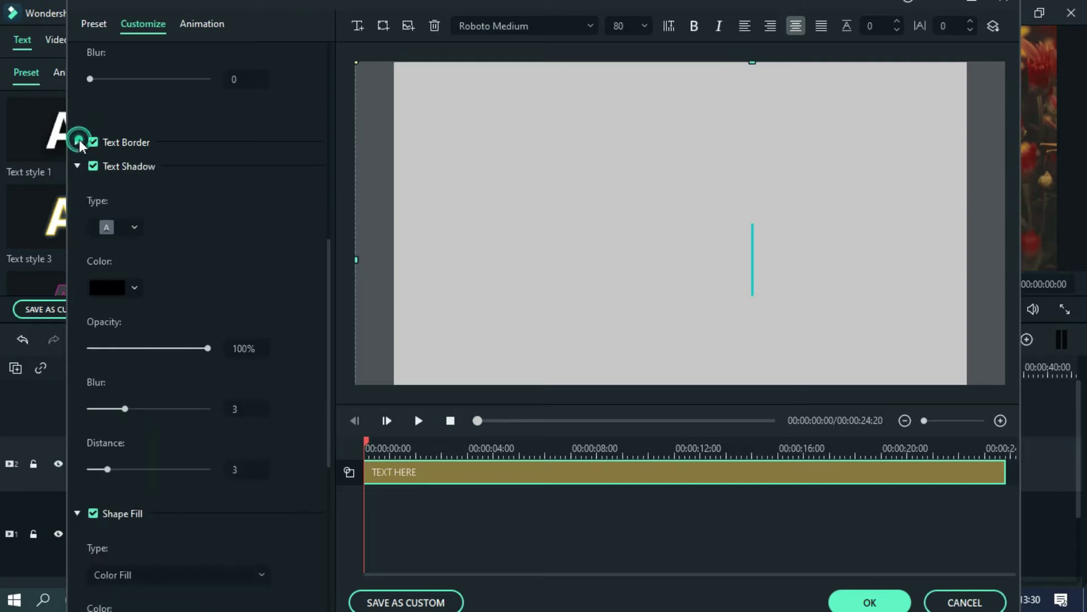
{"action": "left_click", "coordinate": [77, 167]}
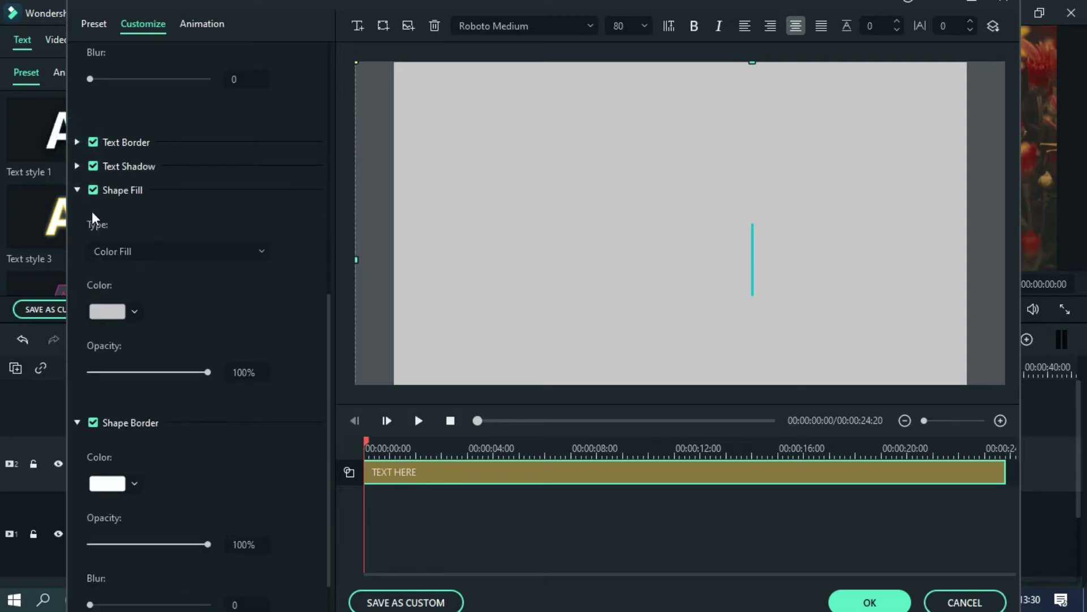
{"action": "left_click", "coordinate": [109, 317]}
{"action": "left_click", "coordinate": [94, 405]}
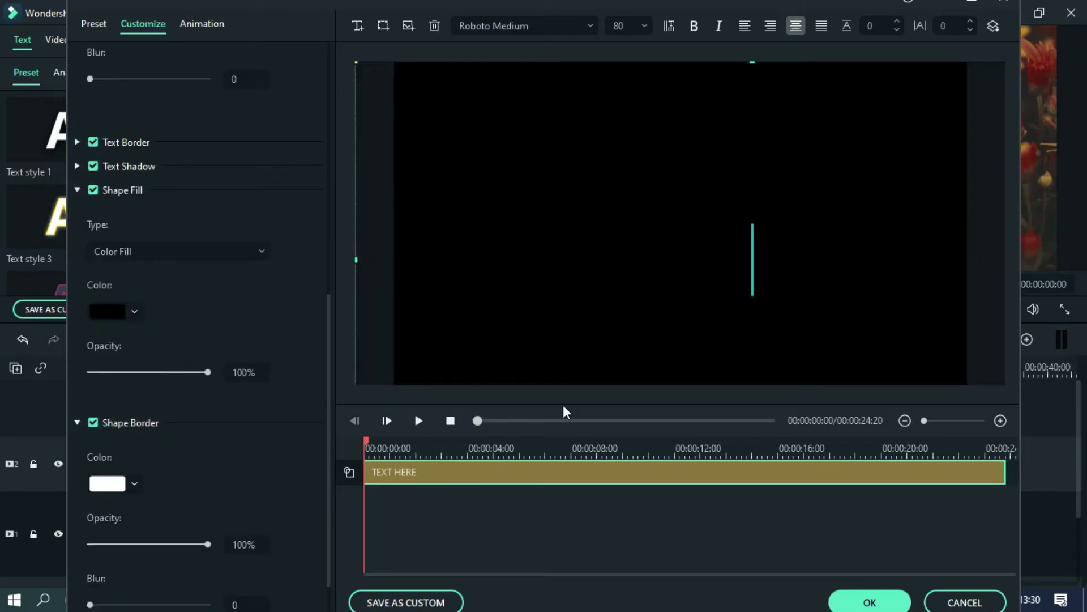
- Add a text layer over the black shape and replace its placeholder with WALKING
{"action": "left_click", "coordinate": [358, 27]}
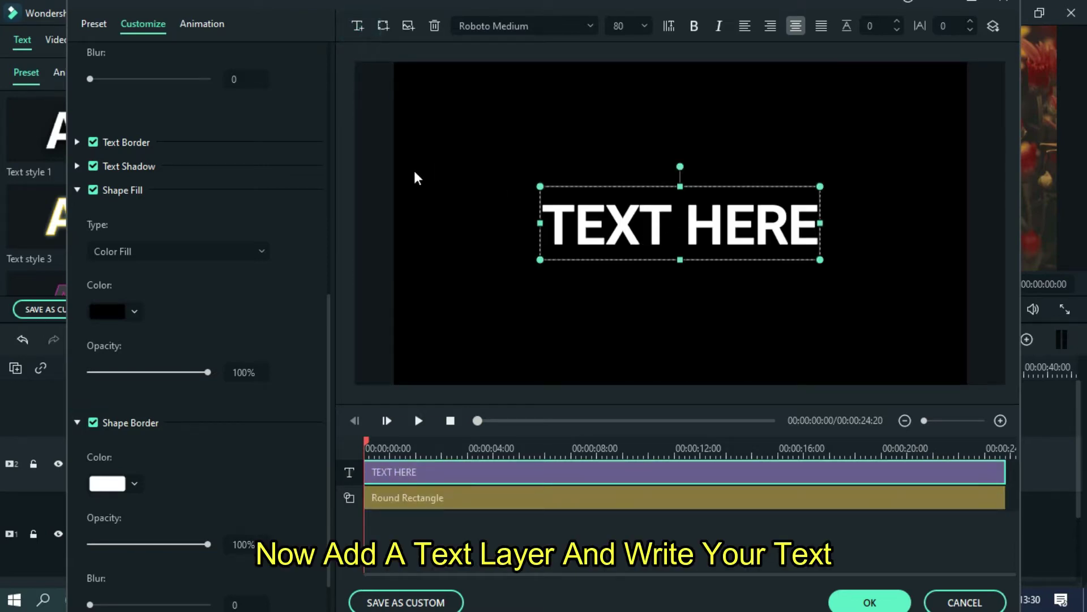
{"action": "left_click_drag", "start_coordinate": [330, 326], "coordinate": [348, 56]}
{"action": "left_click", "coordinate": [226, 105]}
{"action": "left_click", "coordinate": [641, 224]}
{"action": "left_click_drag", "start_coordinate": [818, 223], "coordinate": [545, 228]}
{"action": "type", "text": "WALKING"}
- Format the WALKING text in the Impact font at size 150 and apply the advanced title edits
{"action": "left_click", "coordinate": [550, 24]}
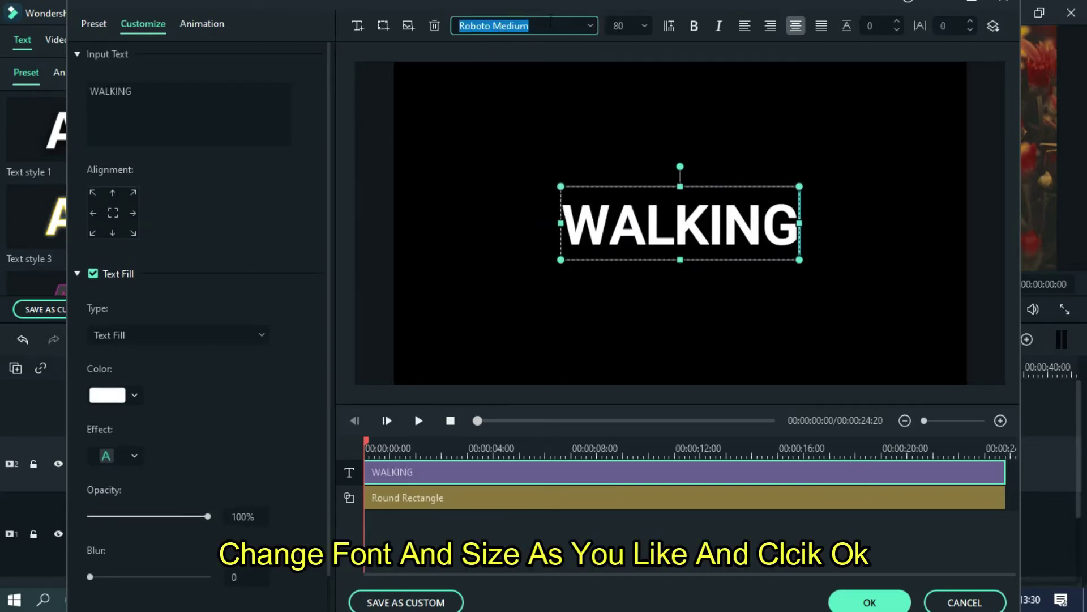
{"action": "type", "text": "impact"}
{"action": "key", "text": "Return"}
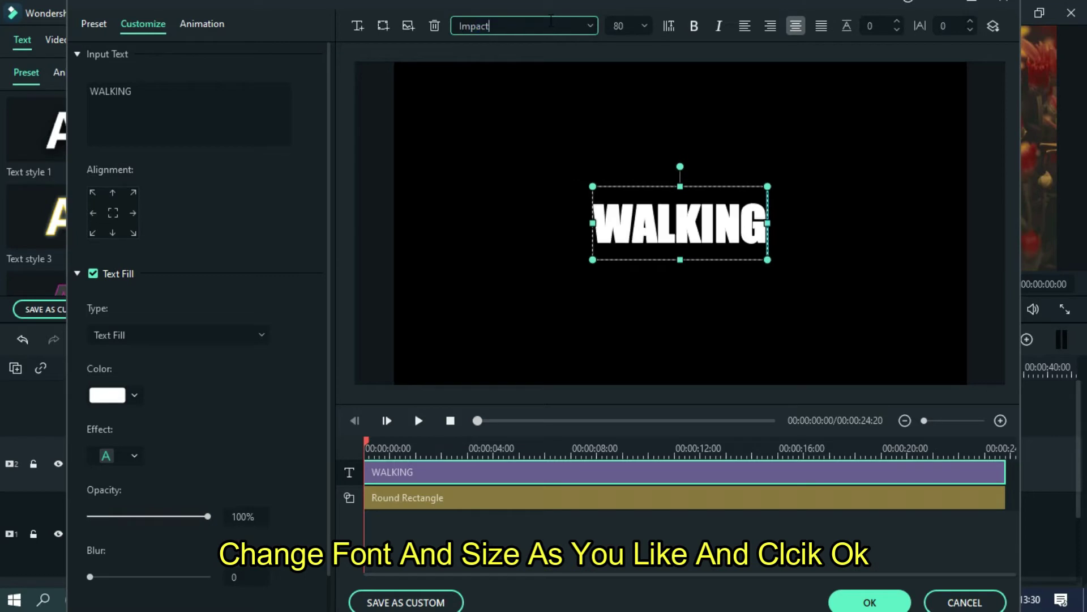
{"action": "left_click", "coordinate": [636, 28]}
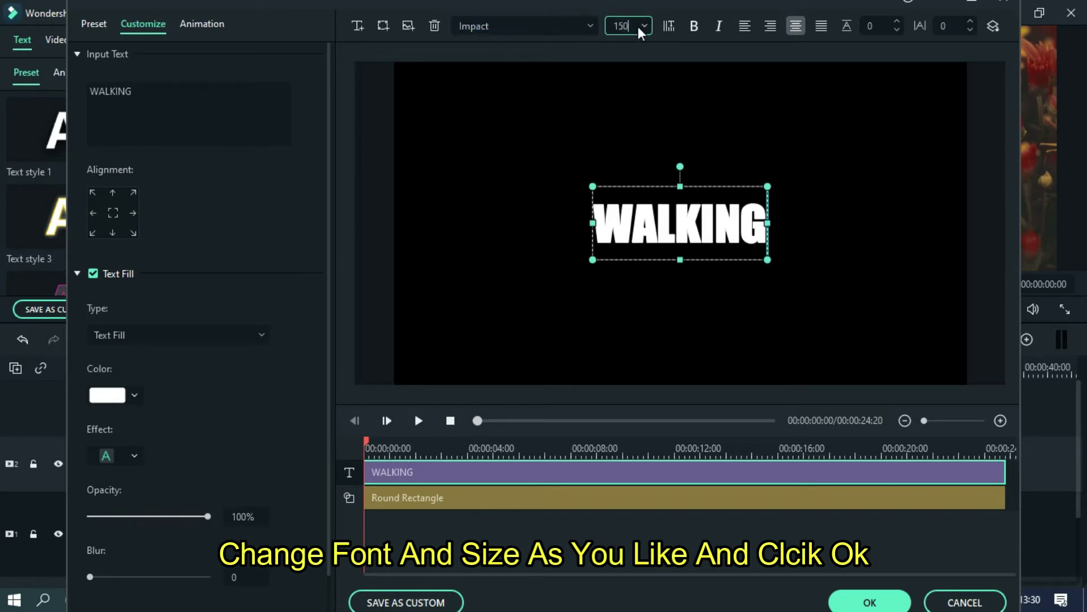
{"action": "key", "text": "Return"}
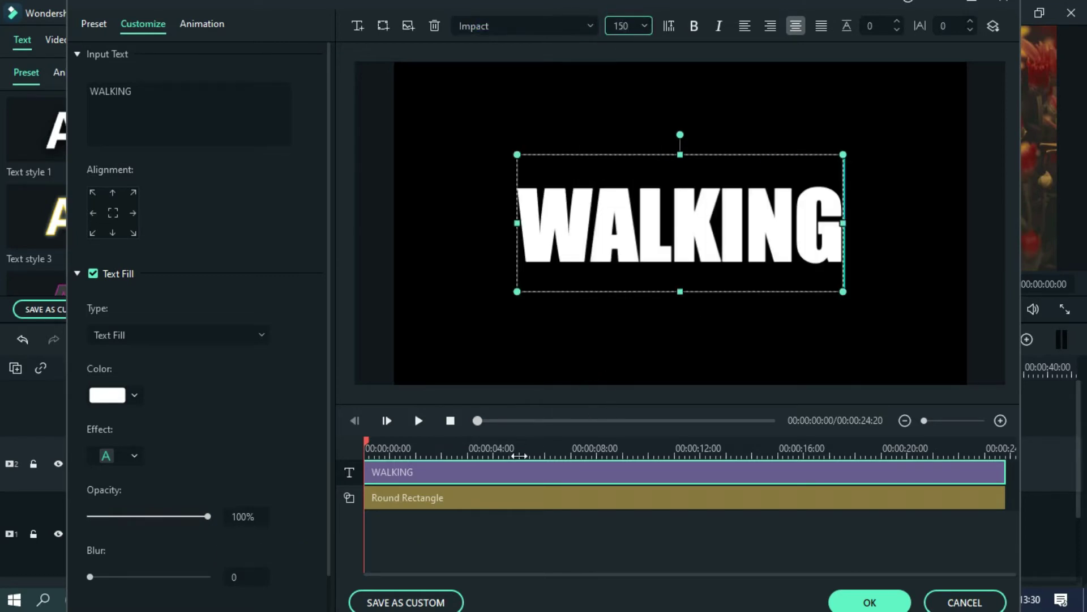
{"action": "left_click", "coordinate": [855, 601]}
{"action": "left_click", "coordinate": [742, 506]}
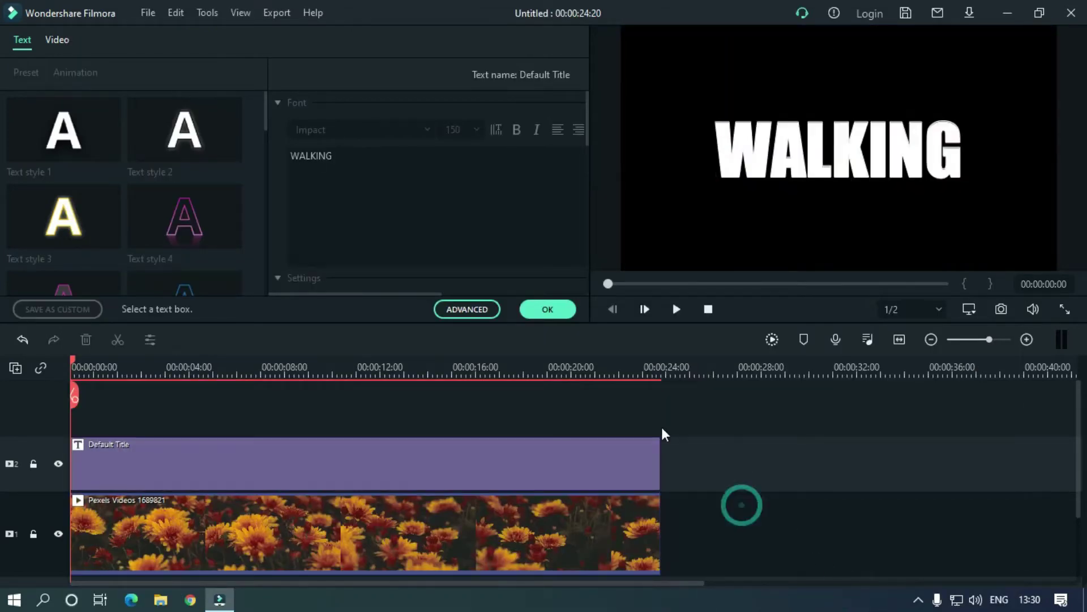
- Set the title clip's compositing blending mode to Multiply, accept it and preview the flower-filled text
{"action": "left_click", "coordinate": [415, 475]}
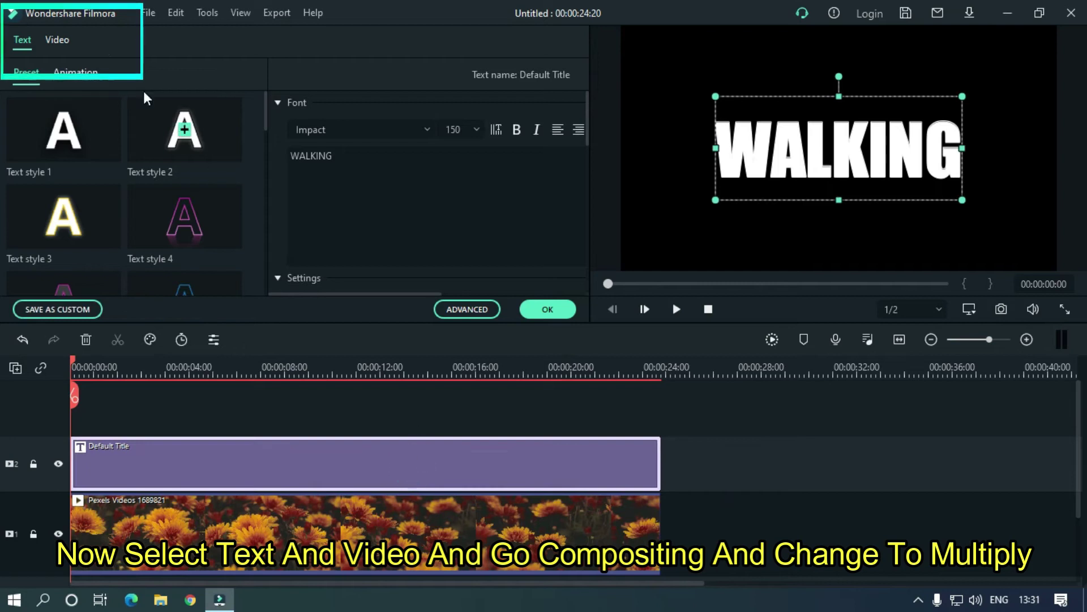
{"action": "left_click", "coordinate": [63, 40]}
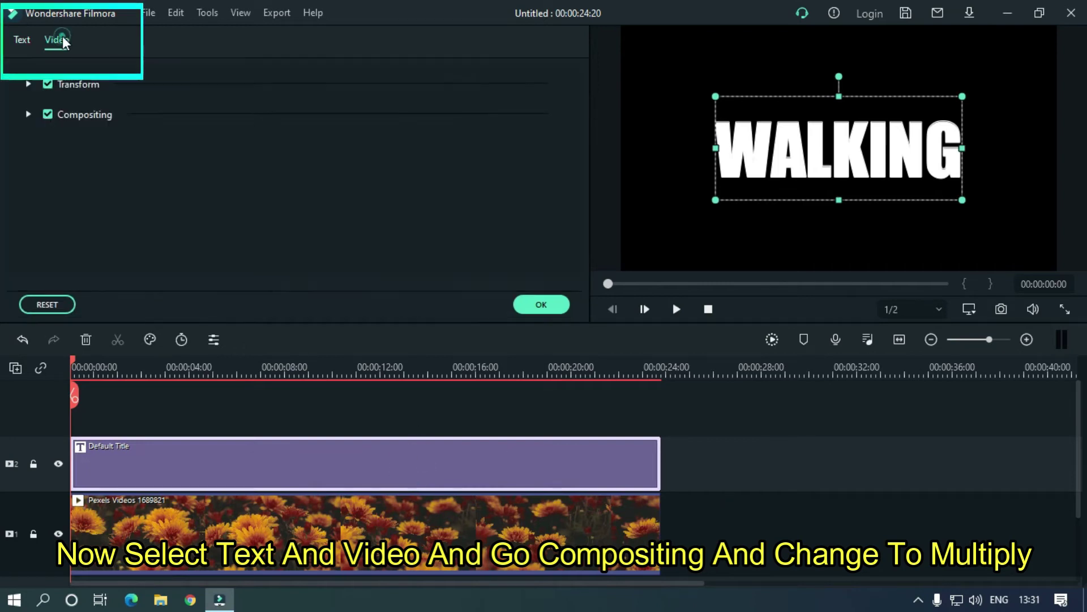
{"action": "left_click", "coordinate": [28, 114]}
{"action": "left_click", "coordinate": [229, 158]}
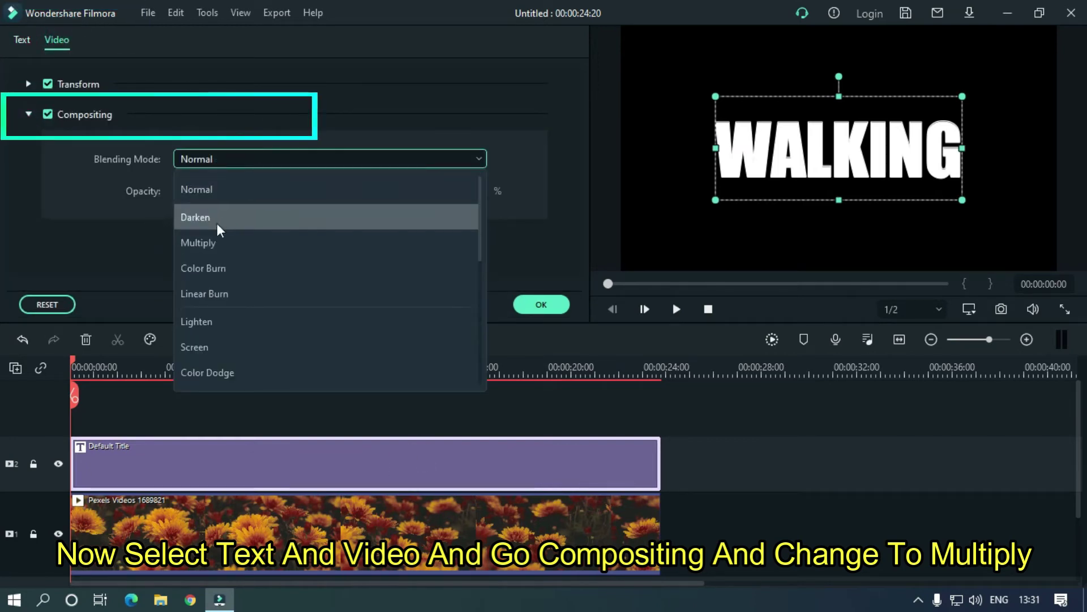
{"action": "left_click", "coordinate": [214, 242]}
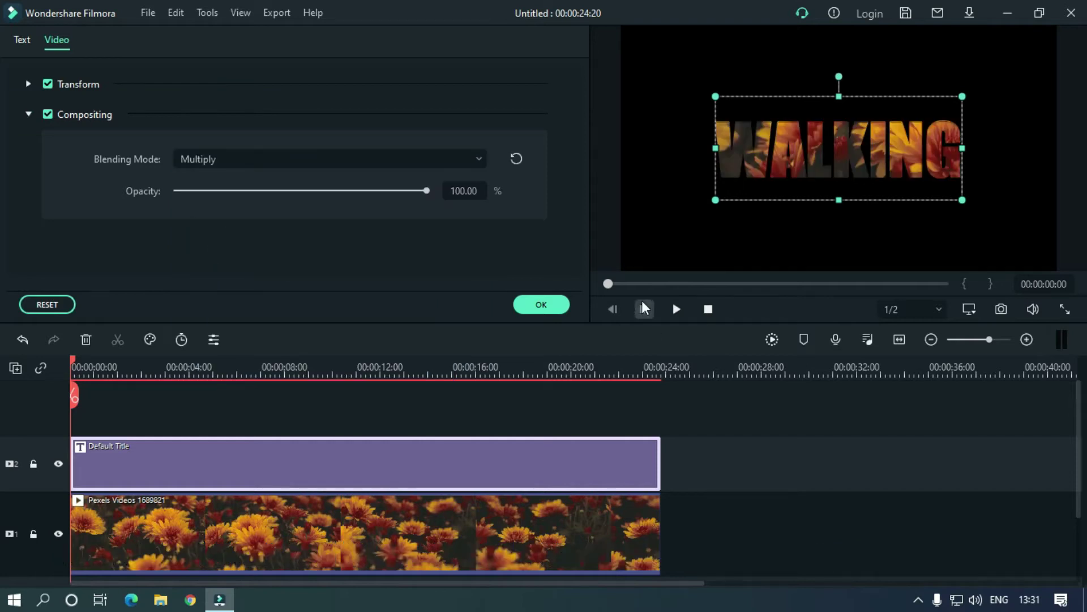
{"action": "left_click", "coordinate": [674, 312]}
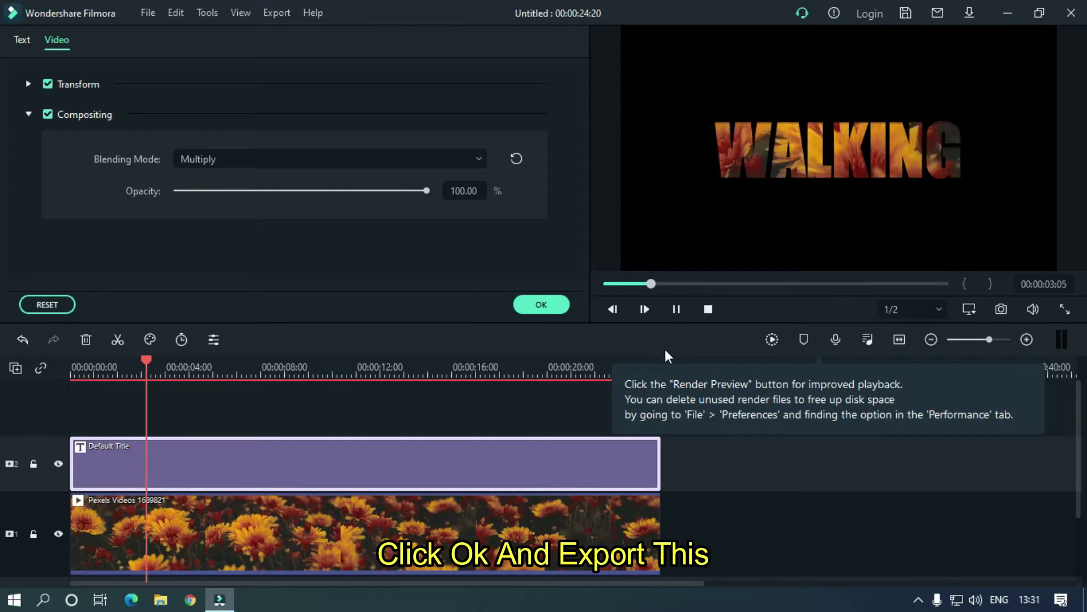
{"action": "left_click", "coordinate": [541, 306]}
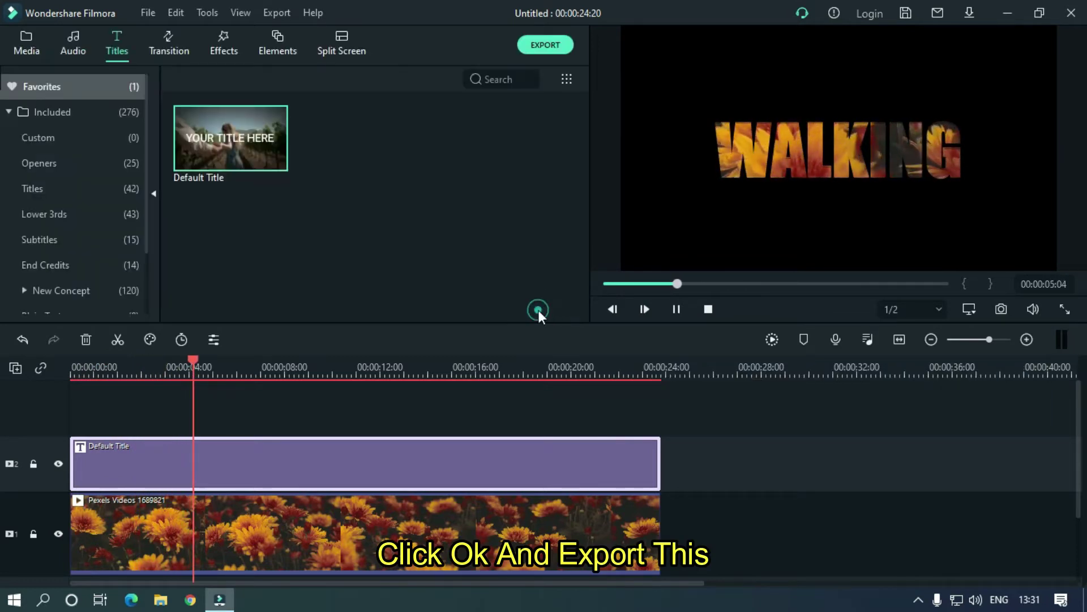
{"action": "key", "text": "space"}
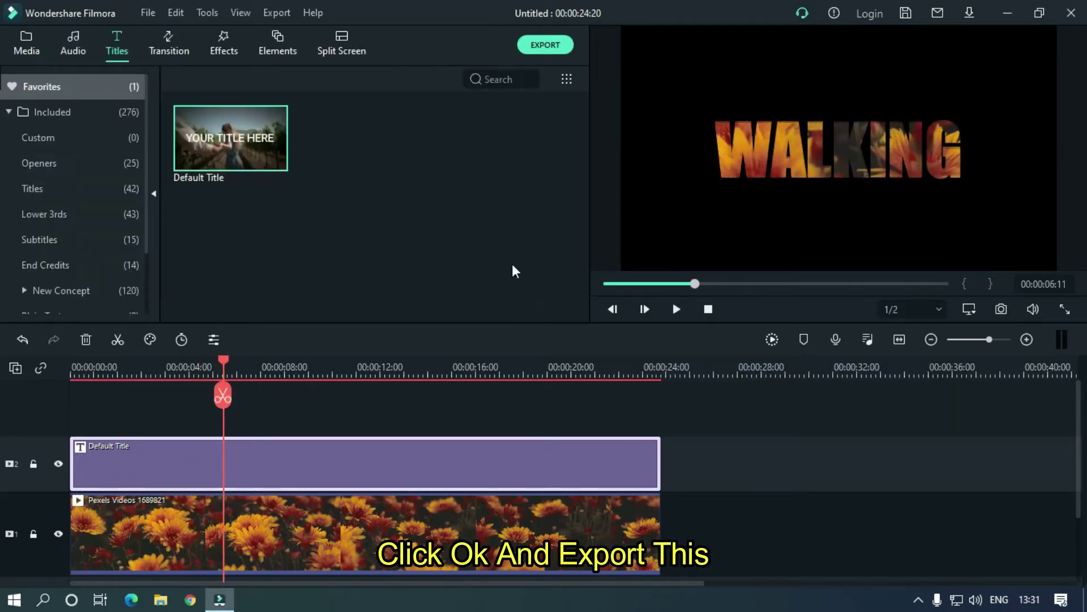
- Export the project to the computer as an MP4 named Walking
{"action": "left_click", "coordinate": [545, 45]}
{"action": "type", "text": "Walking"}
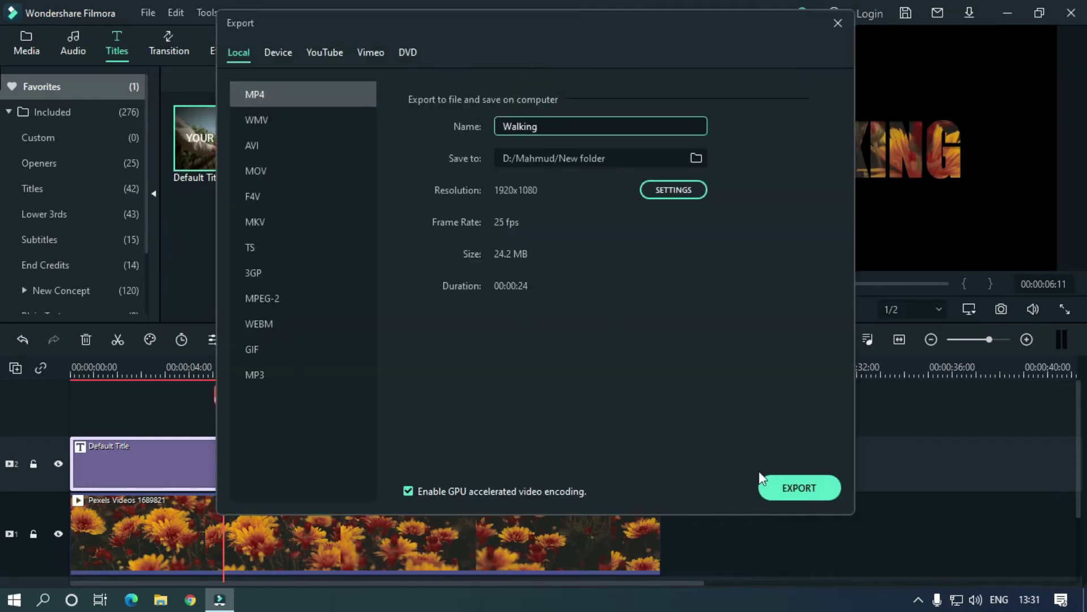
{"action": "left_click", "coordinate": [790, 478]}
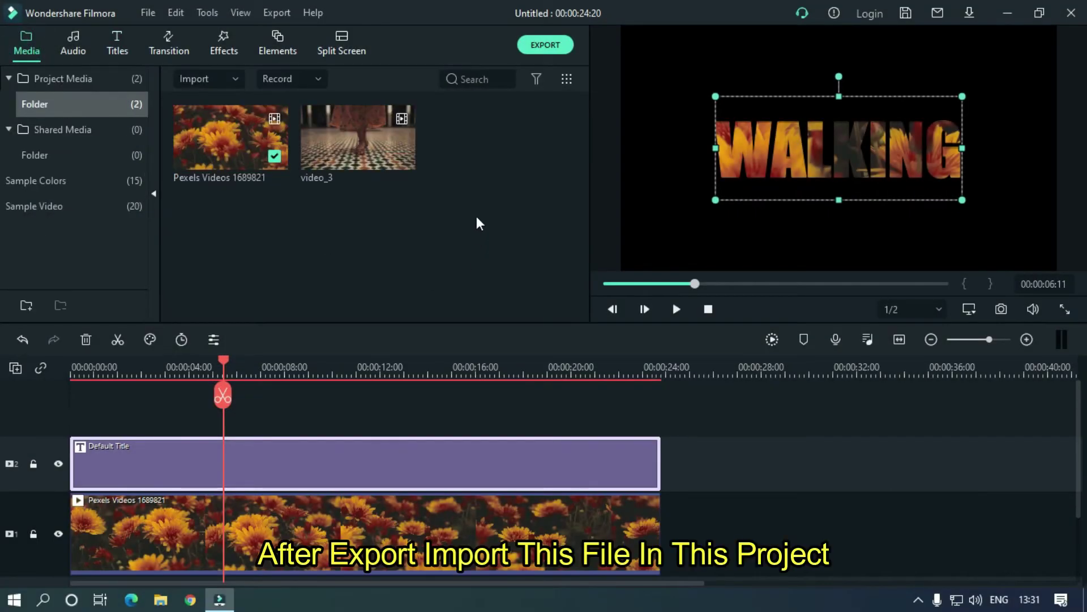
- Import the exported Walking video into the project media folder
{"action": "right_click", "coordinate": [476, 187]}
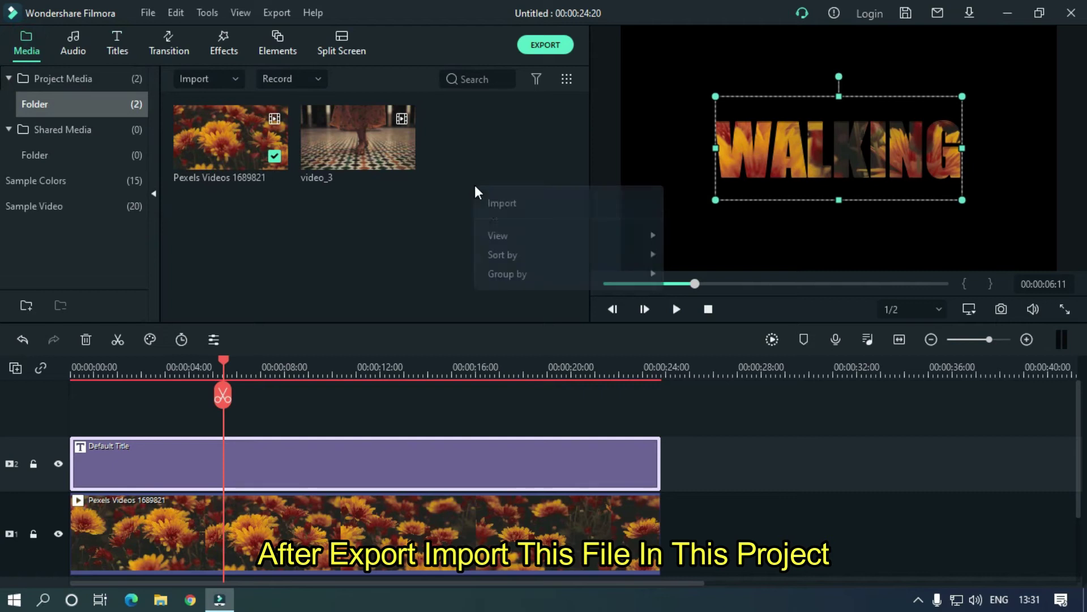
{"action": "left_click", "coordinate": [493, 205]}
{"action": "left_click", "coordinate": [76, 146]}
{"action": "left_click", "coordinate": [72, 201]}
{"action": "left_click_drag", "start_coordinate": [532, 121], "coordinate": [534, 300]}
{"action": "double_click", "coordinate": [470, 247]}
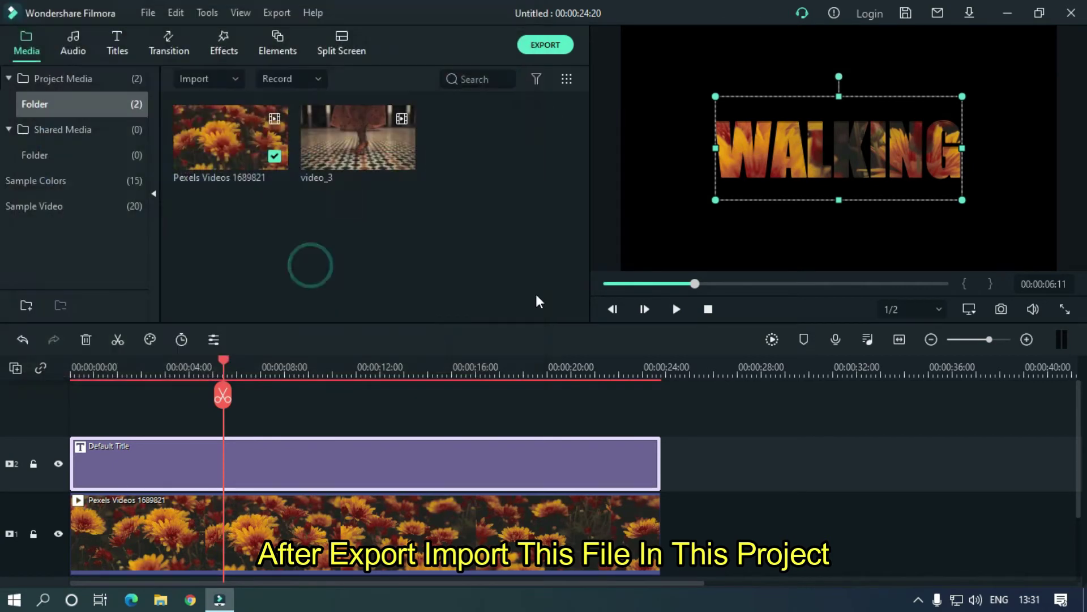
- Delete the title and the flower clip from the timeline
{"action": "left_click", "coordinate": [432, 465]}
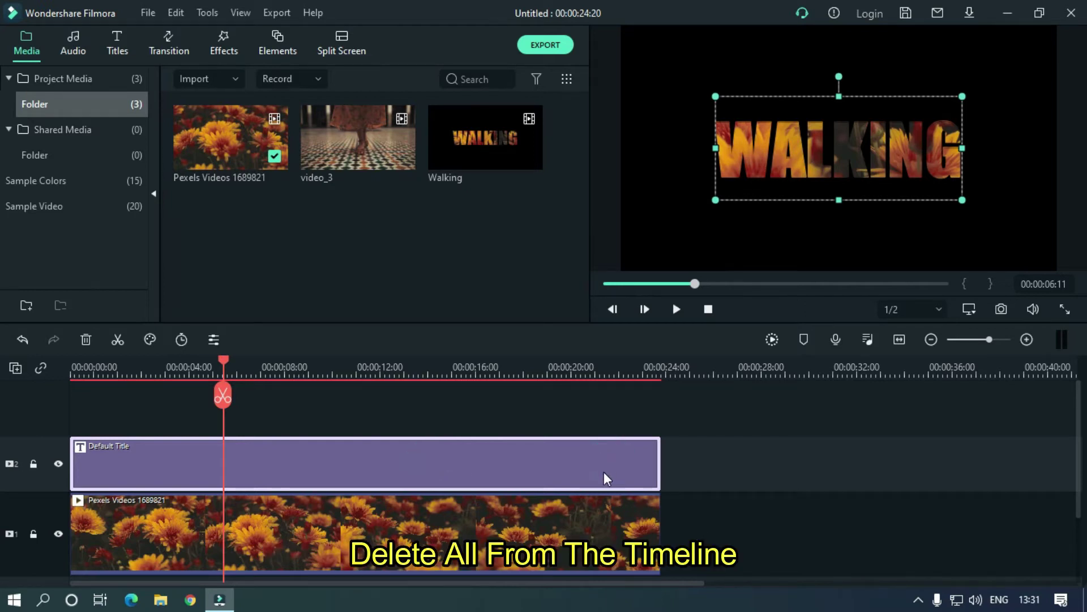
{"action": "key", "text": "Delete"}
{"action": "left_click", "coordinate": [568, 519]}
{"action": "key", "text": "Delete"}
- Place video_3 on the first track, keeping 1920 x 1080 25fps, and the Walking clip above it on the second track
{"action": "left_click_drag", "start_coordinate": [361, 120], "coordinate": [74, 529]}
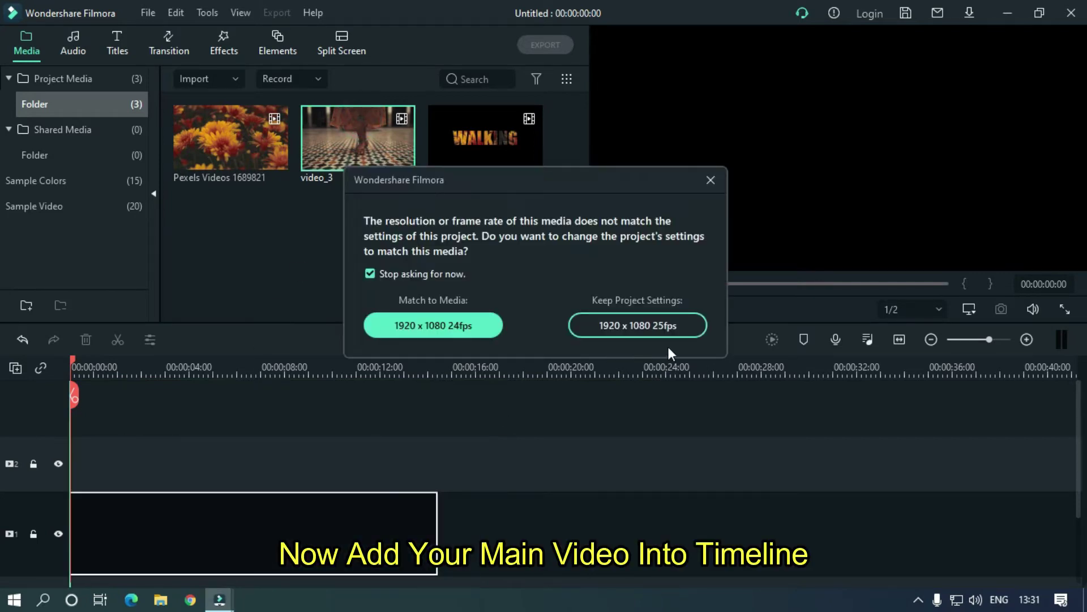
{"action": "left_click", "coordinate": [646, 326]}
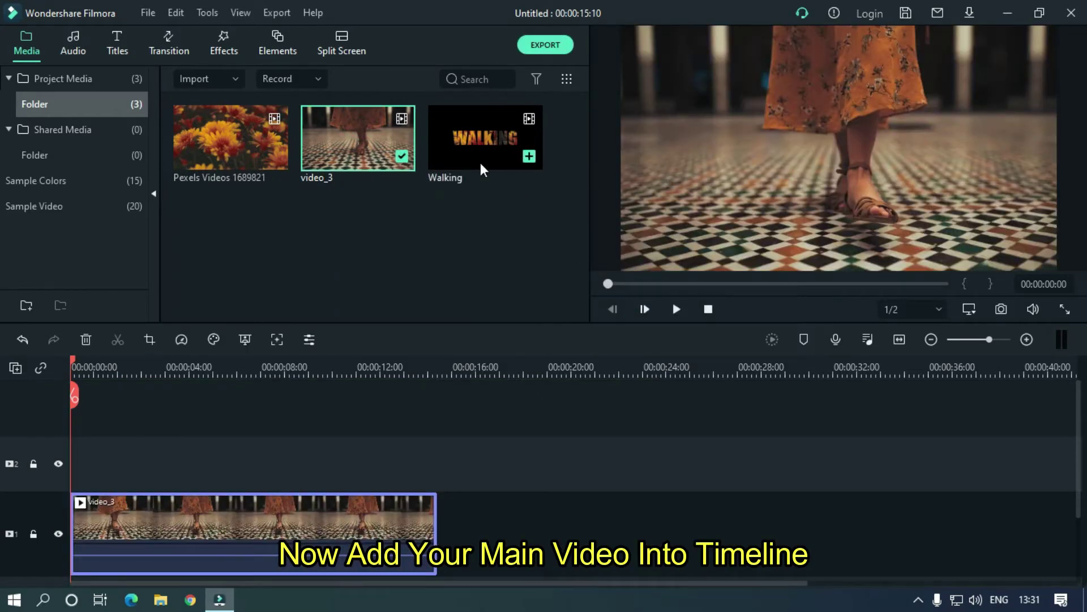
{"action": "left_click_drag", "start_coordinate": [485, 130], "coordinate": [74, 460]}
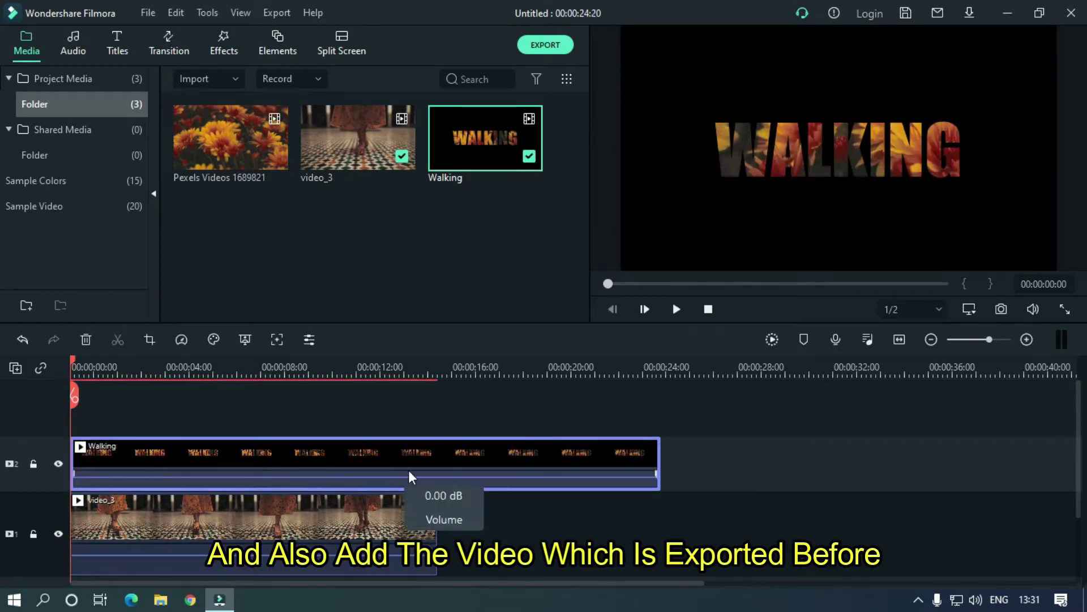
- Enable Chroma Key on the Walking clip and key out its black background using the sampled colour
{"action": "double_click", "coordinate": [347, 455]}
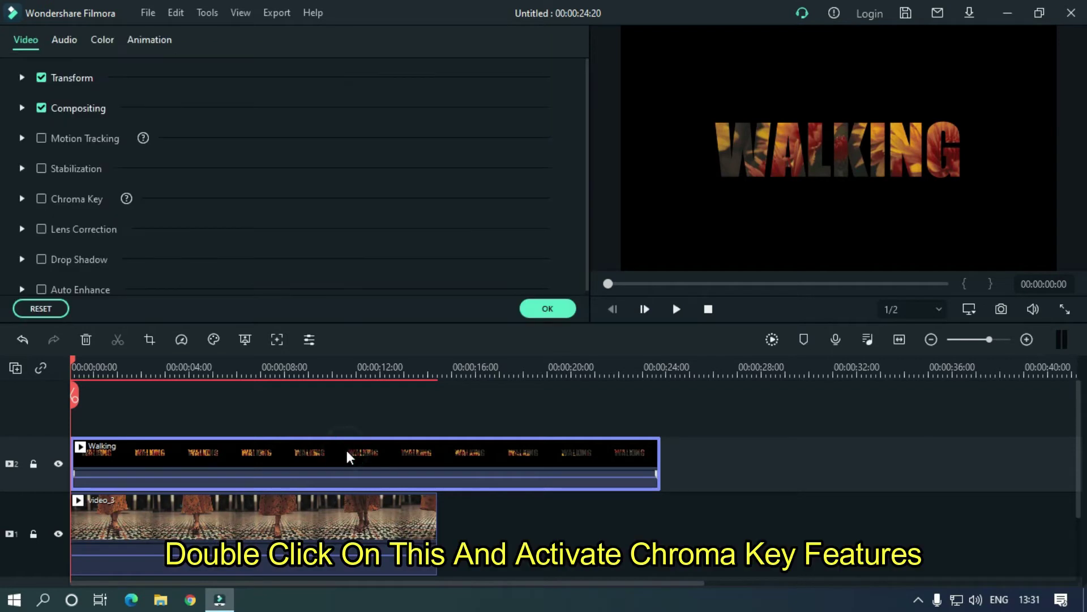
{"action": "left_click", "coordinate": [42, 200]}
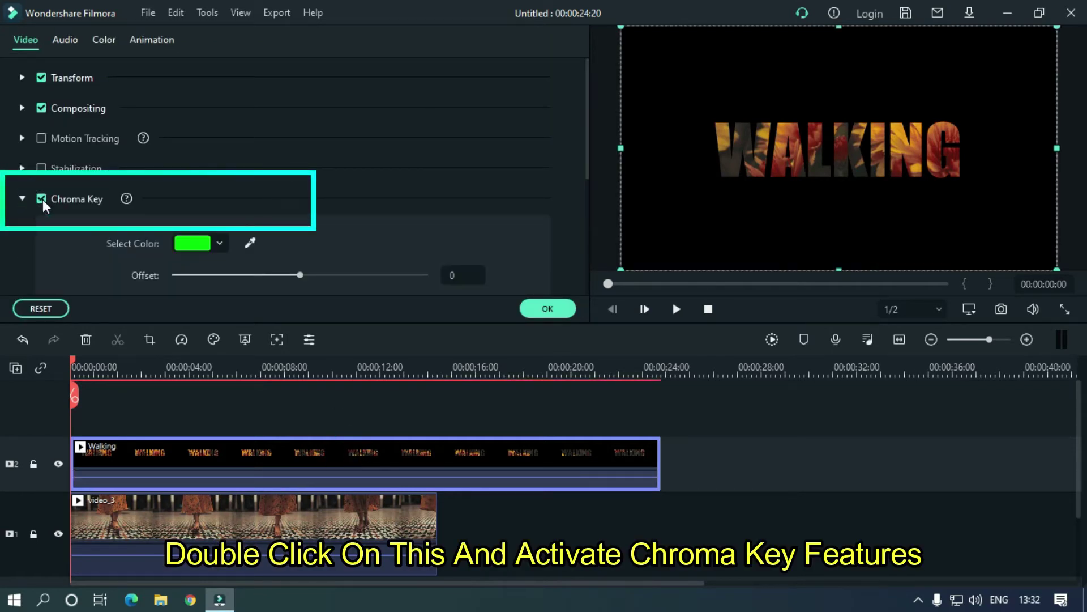
{"action": "left_click", "coordinate": [250, 244]}
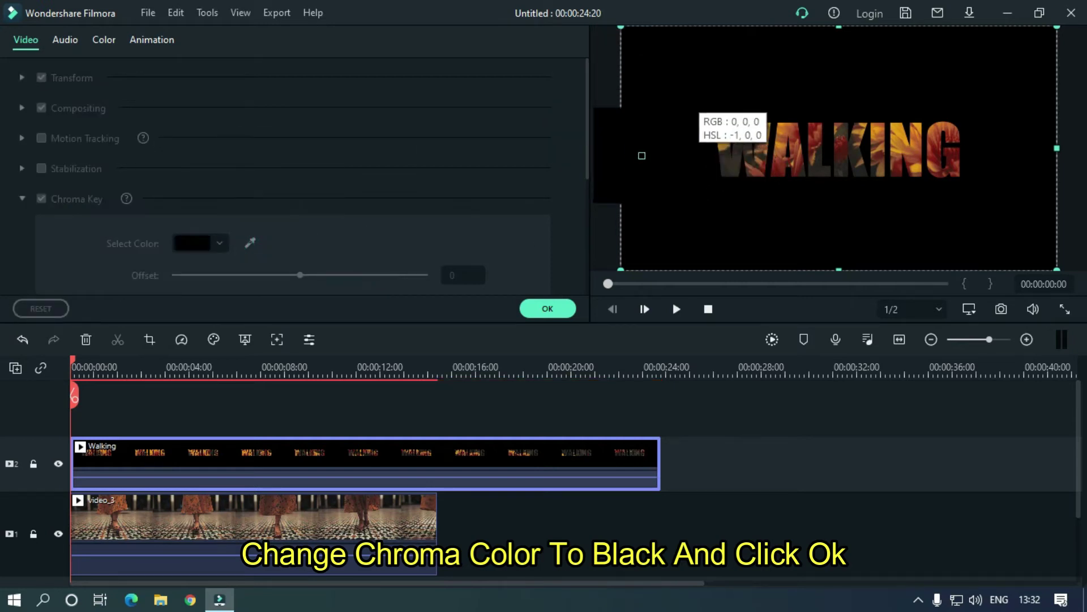
{"action": "left_click", "coordinate": [697, 97]}
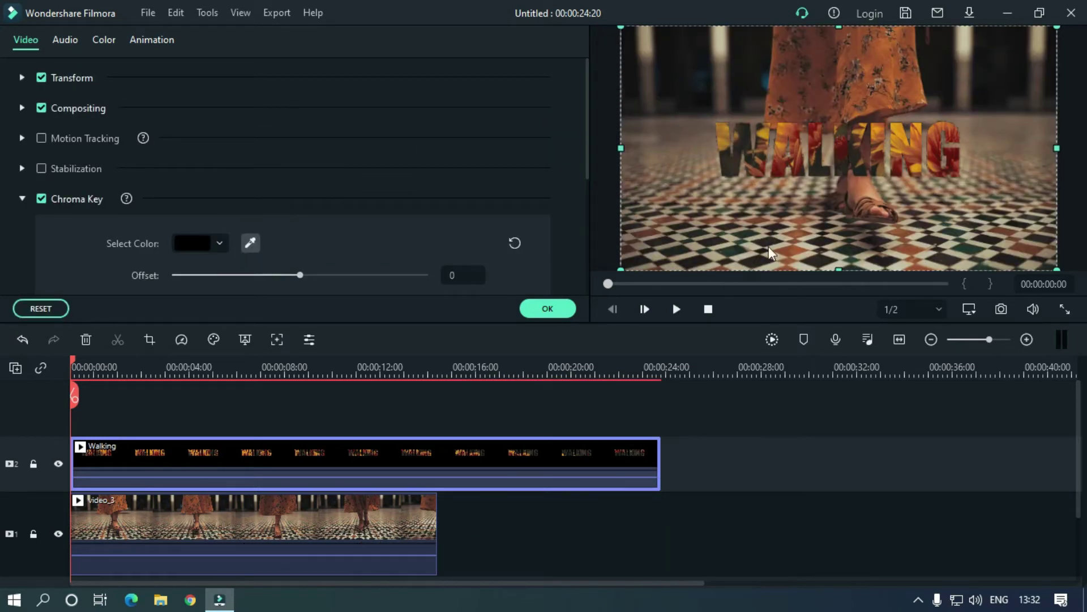
{"action": "left_click", "coordinate": [547, 310]}
- Trim the end of the Walking clip to match the end of video_3 and play the composite
{"action": "left_click_drag", "start_coordinate": [661, 437], "coordinate": [436, 439]}
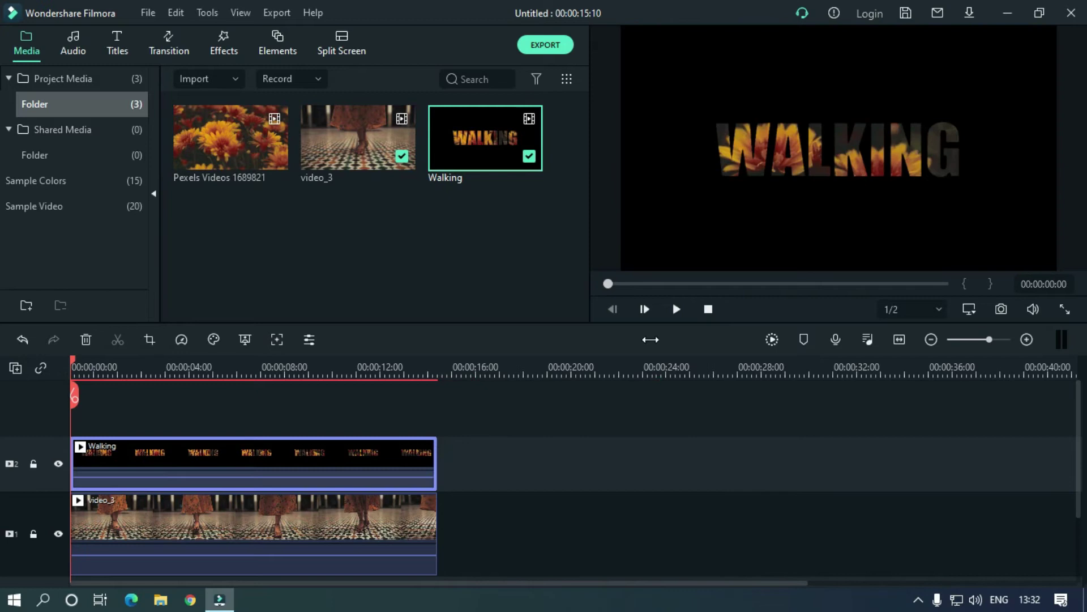
{"action": "left_click", "coordinate": [676, 310]}
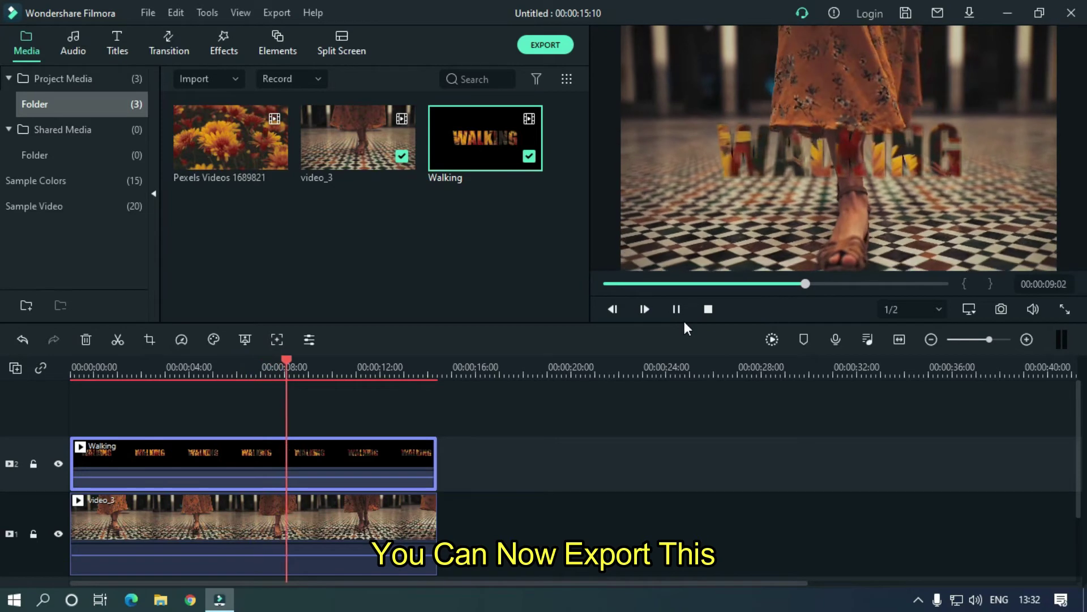
{"action": "left_click", "coordinate": [676, 309]}
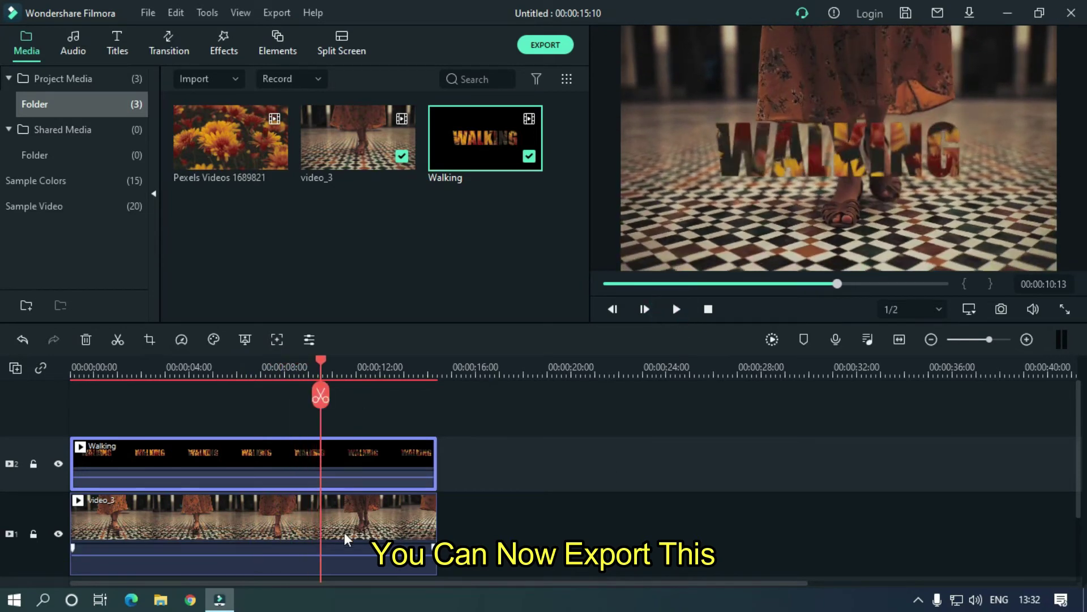
- Find the Glow effect, apply it to the Walking clip on the second track, and preview the result
{"action": "left_click", "coordinate": [223, 41]}
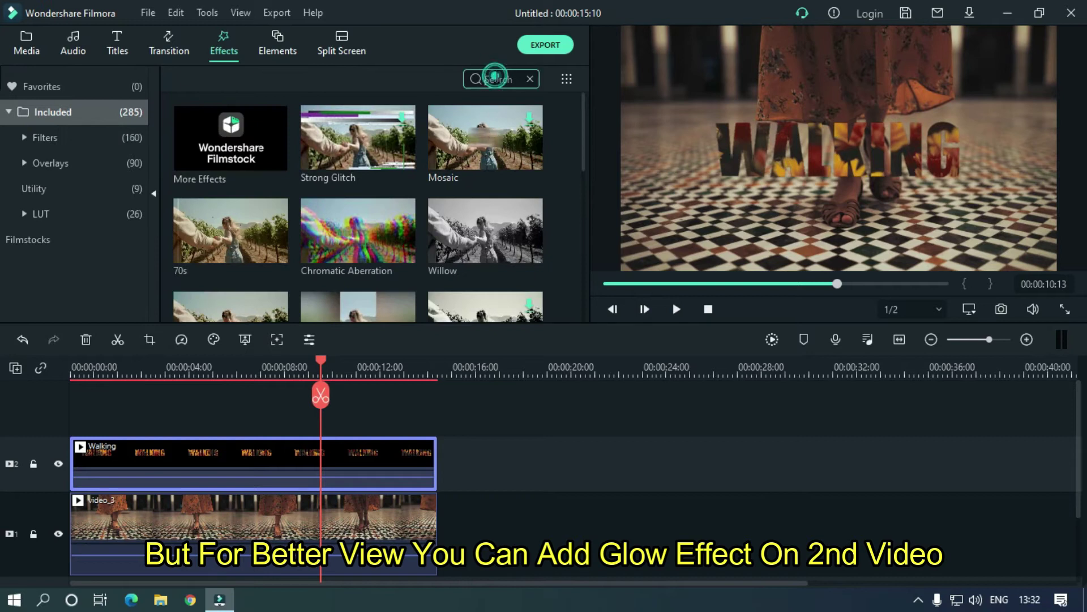
{"action": "type", "text": "glow"}
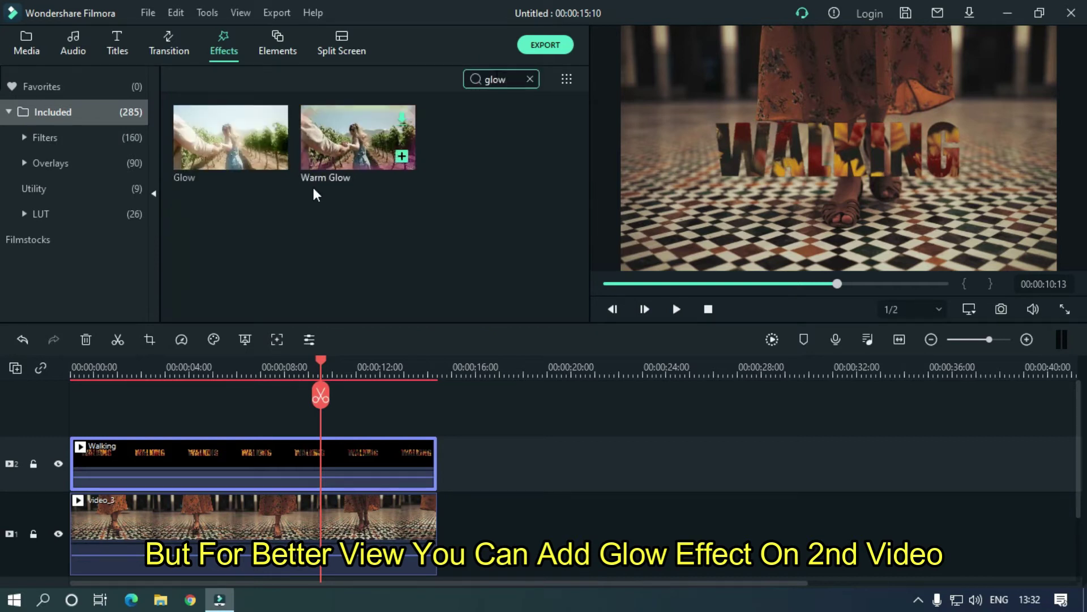
{"action": "left_click_drag", "start_coordinate": [230, 145], "coordinate": [182, 457]}
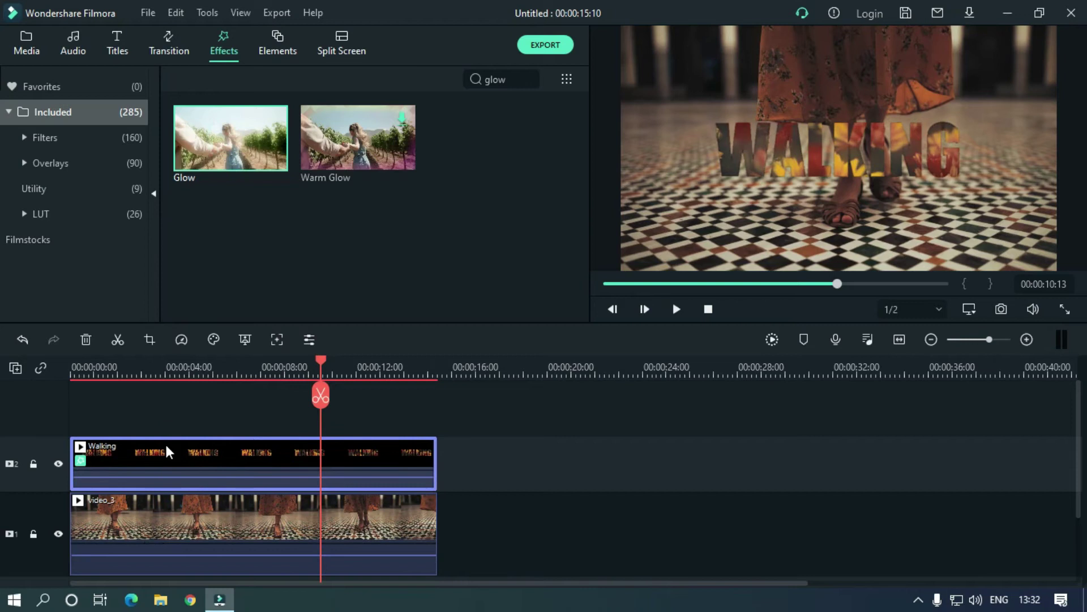
{"action": "left_click", "coordinate": [135, 369]}
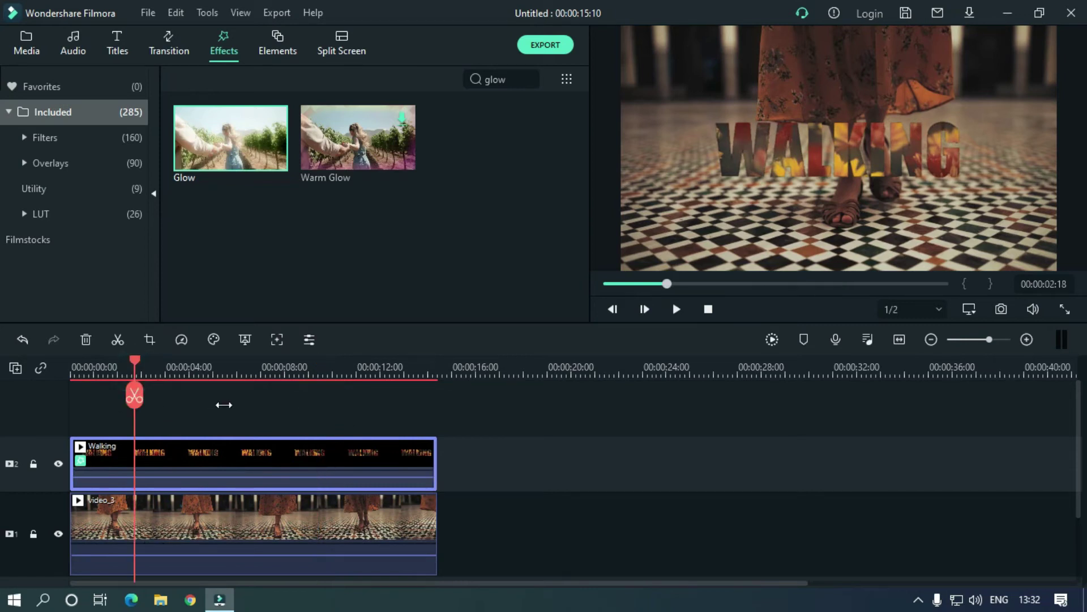
{"action": "key", "text": "space"}
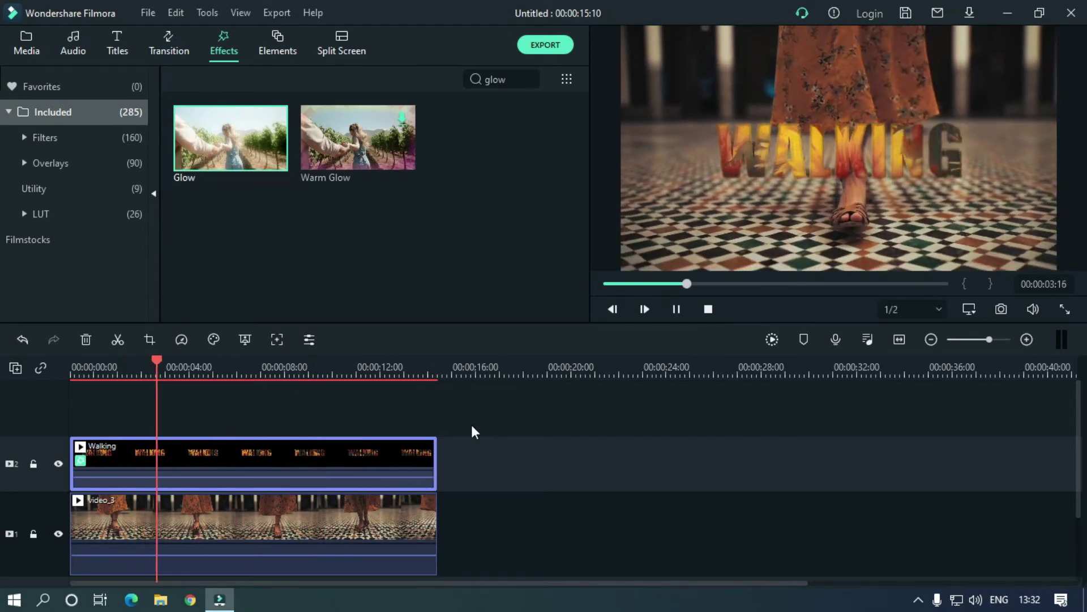
{"action": "left_click", "coordinate": [406, 367]}
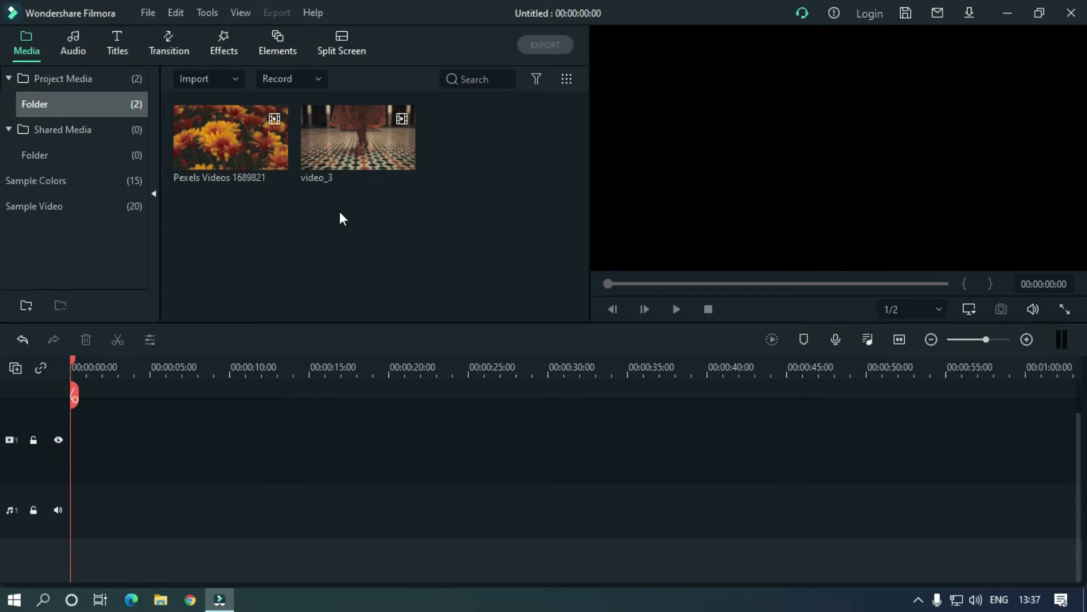
- Place video_3 on the empty first track and a Default Title of the same length above it on the second track
{"action": "left_click_drag", "start_coordinate": [355, 125], "coordinate": [95, 471]}
{"action": "left_click", "coordinate": [657, 327]}
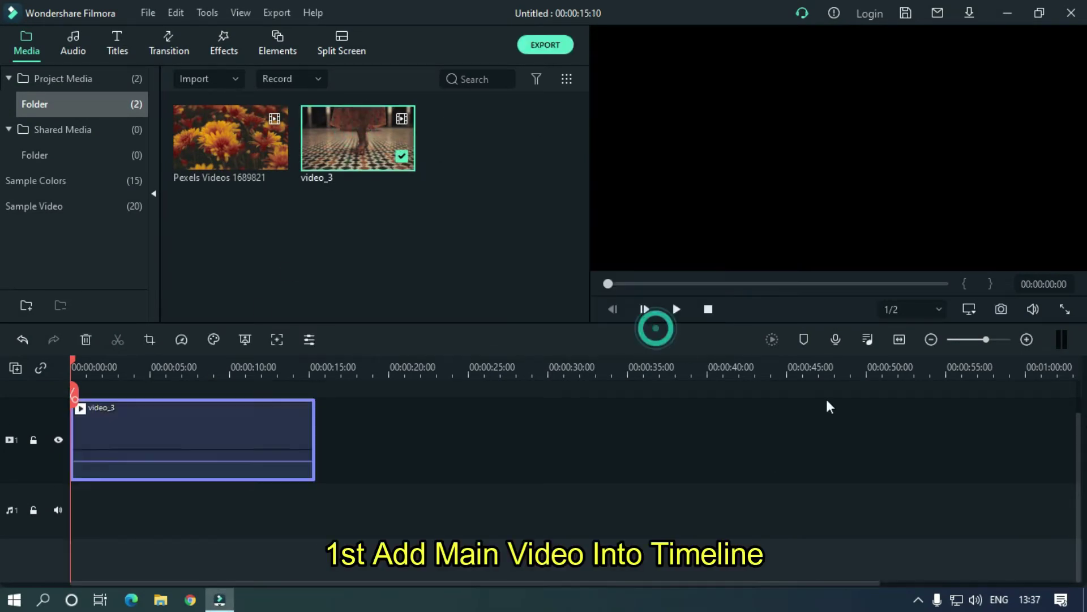
{"action": "left_click_drag", "start_coordinate": [1080, 438], "coordinate": [1081, 392]}
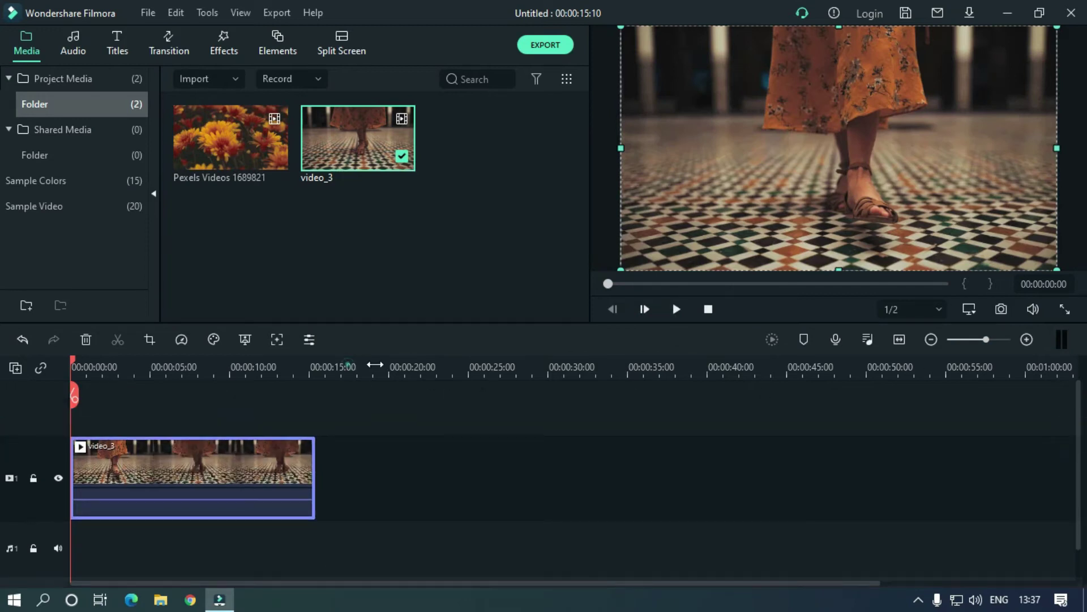
{"action": "left_click_drag", "start_coordinate": [376, 364], "coordinate": [530, 377]}
{"action": "left_click", "coordinate": [116, 43]}
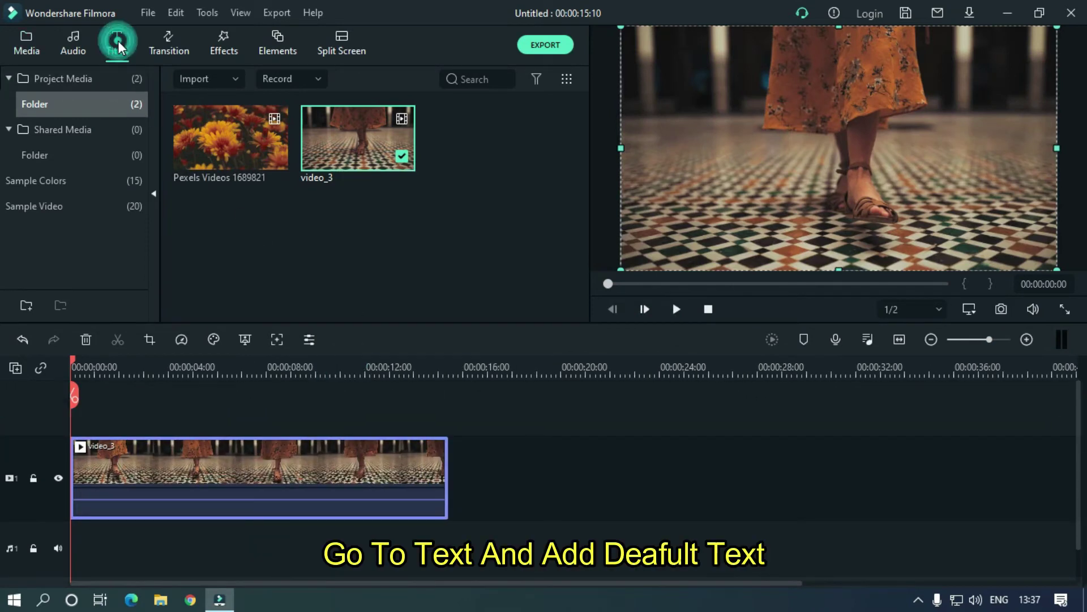
{"action": "left_click_drag", "start_coordinate": [232, 139], "coordinate": [448, 443]}
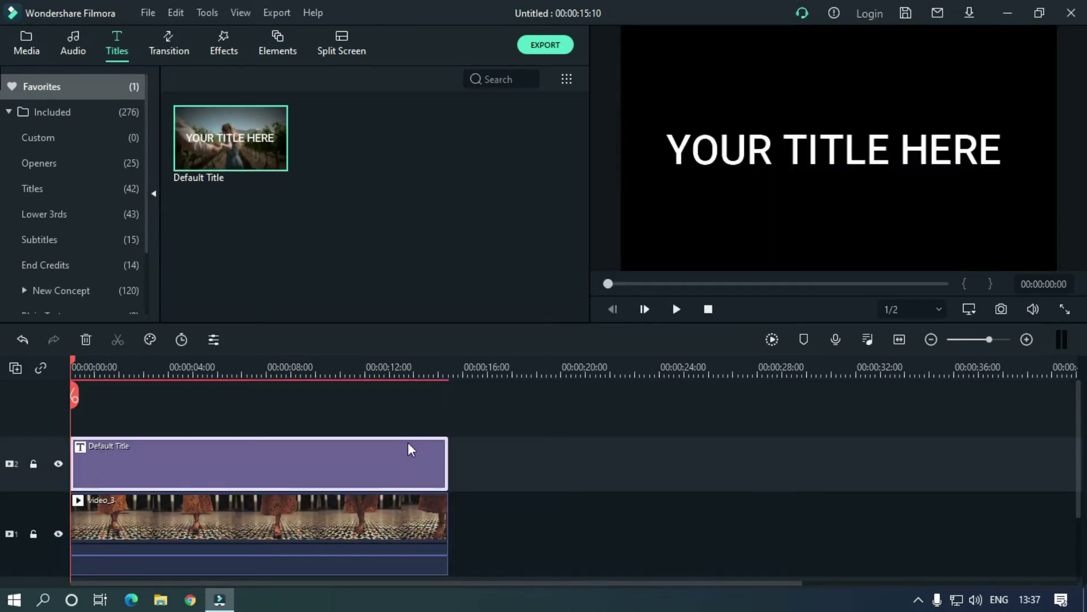
- Open the advanced editor for the Default Title and replace its text with WALKING
{"action": "double_click", "coordinate": [364, 455]}
{"action": "left_click", "coordinate": [475, 308]}
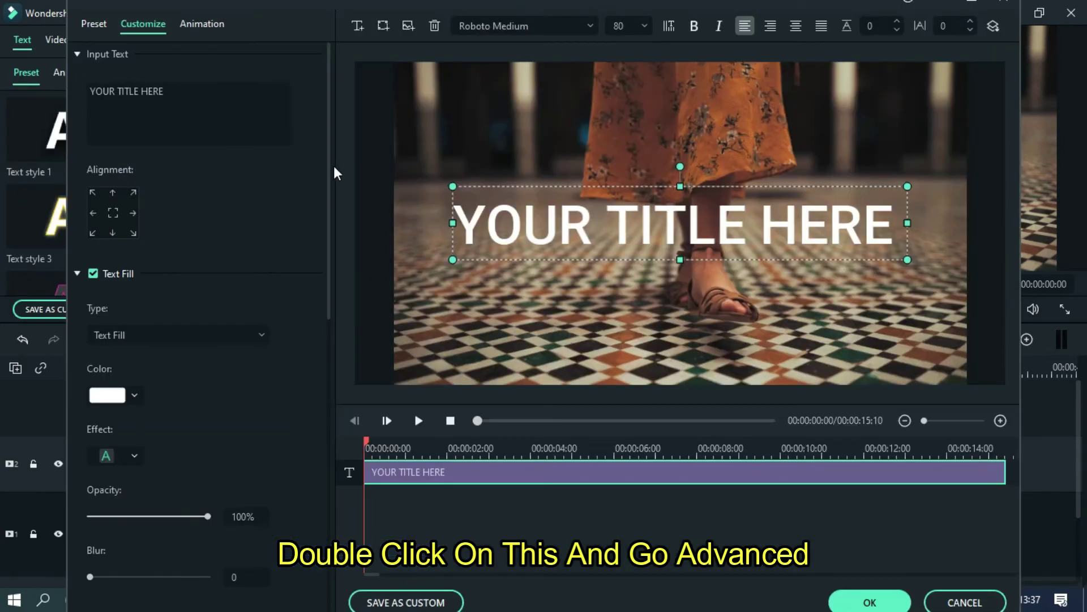
{"action": "left_click", "coordinate": [193, 102]}
{"action": "key", "text": "ctrl+a"}
{"action": "type", "text": "Walki"}
{"action": "key", "text": "BackSpace"}
{"action": "key", "text": "BackSpace"}
{"action": "key", "text": "BackSpace"}
{"action": "key", "text": "BackSpace"}
{"action": "type", "text": "WA"}
{"action": "key", "text": "BackSpace"}
{"action": "key", "text": "BackSpace"}
{"action": "type", "text": "ALKING"}
- Set the WALKING title's font to Impact and its size to 150
{"action": "left_click", "coordinate": [525, 26]}
{"action": "type", "text": "impa"}
{"action": "key", "text": "Return"}
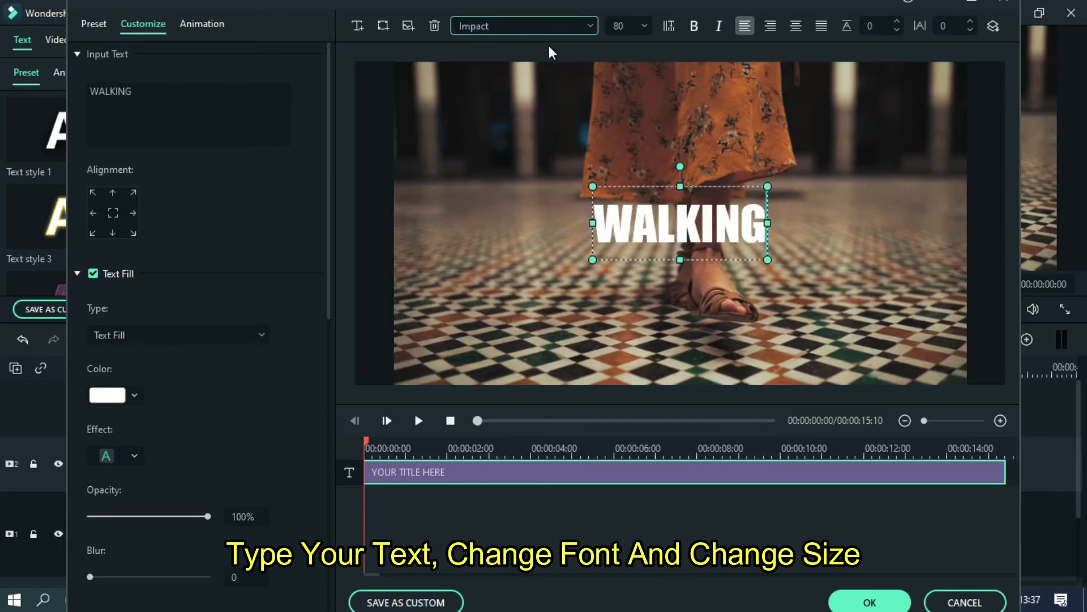
{"action": "left_click", "coordinate": [629, 18]}
{"action": "type", "text": "1"}
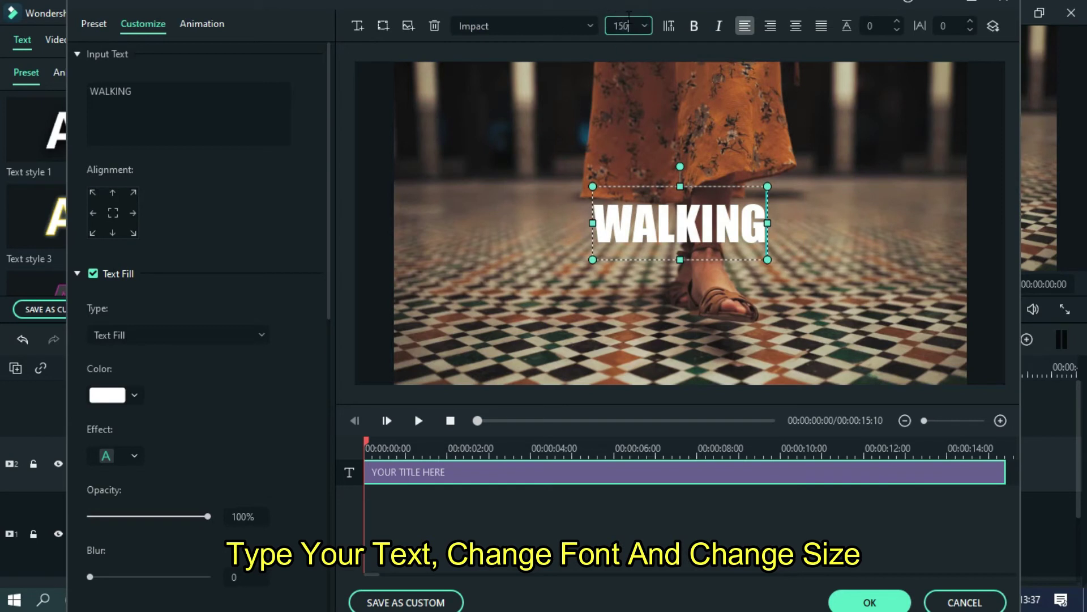
{"action": "type", "text": "5"}
{"action": "key", "text": "Return"}
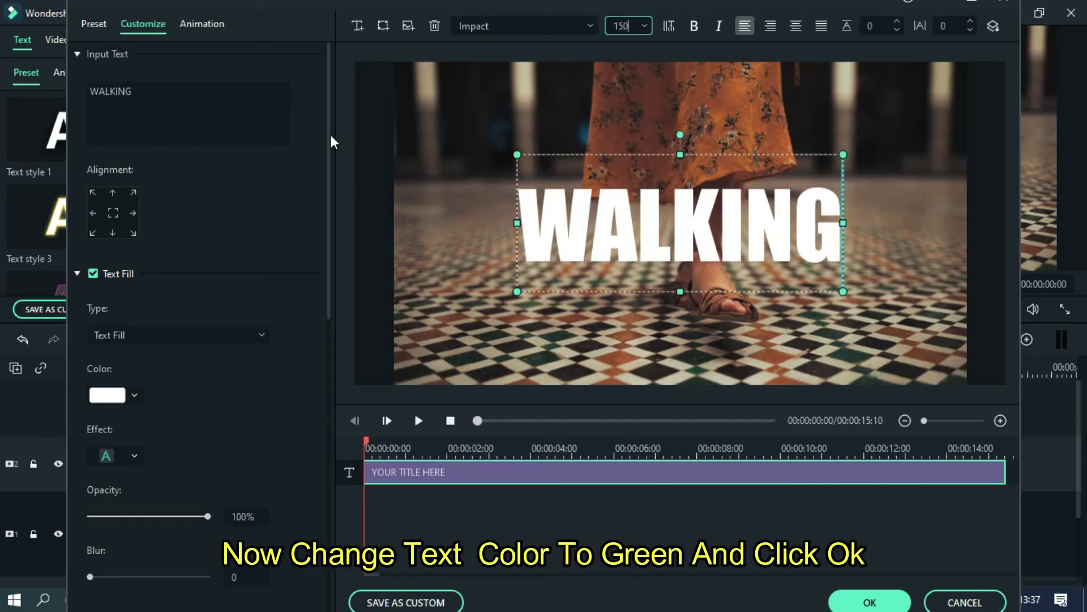
- Set the WALKING title's text fill colour to green #00ff00 and apply the title changes
{"action": "left_click_drag", "start_coordinate": [329, 129], "coordinate": [329, 268]}
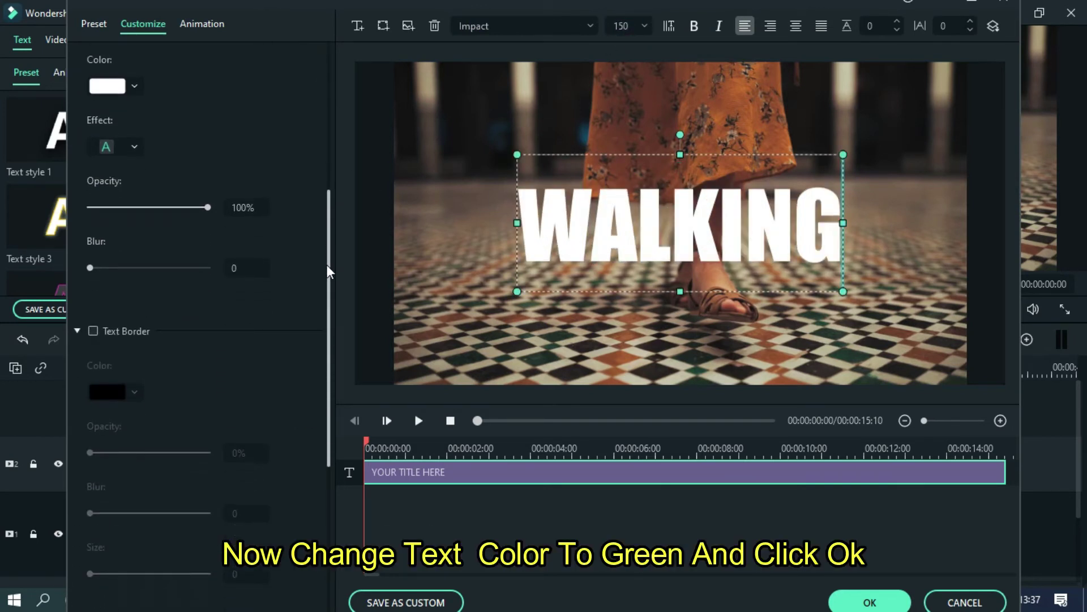
{"action": "scroll", "coordinate": [141, 215], "scroll_direction": "up", "scroll_amount": 3}
{"action": "left_click", "coordinate": [96, 215]}
{"action": "left_click", "coordinate": [126, 328]}
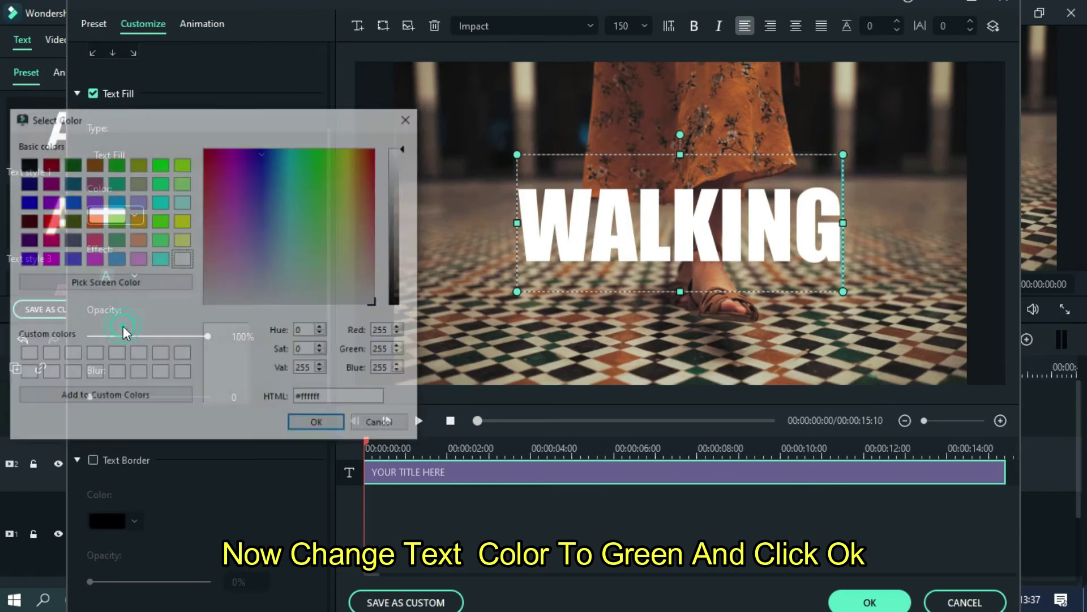
{"action": "left_click", "coordinate": [157, 165]}
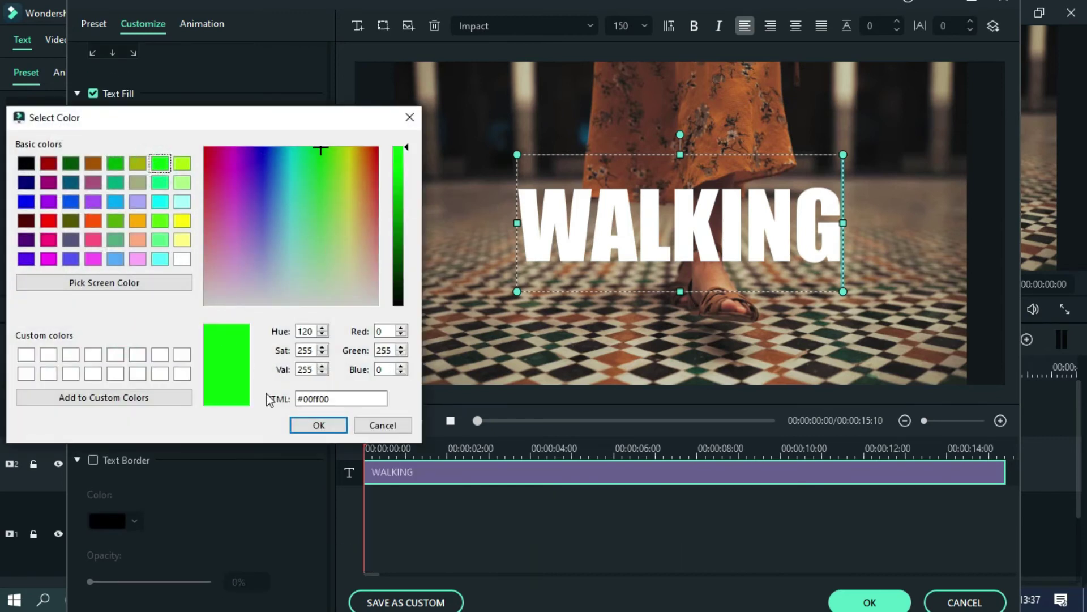
{"action": "left_click", "coordinate": [315, 426]}
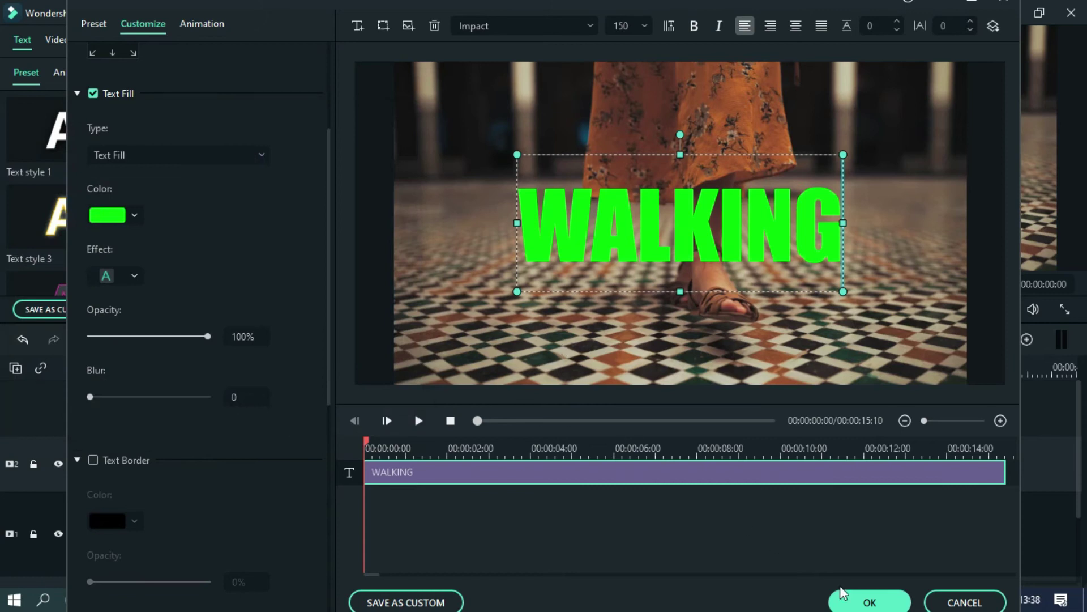
{"action": "left_click", "coordinate": [870, 602]}
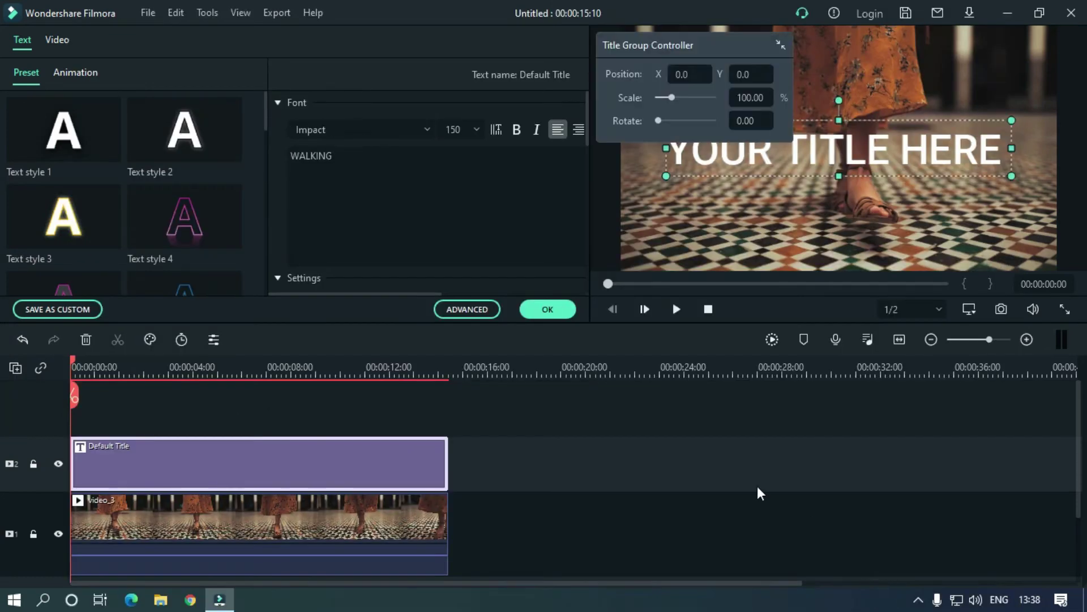
{"action": "left_click", "coordinate": [779, 45]}
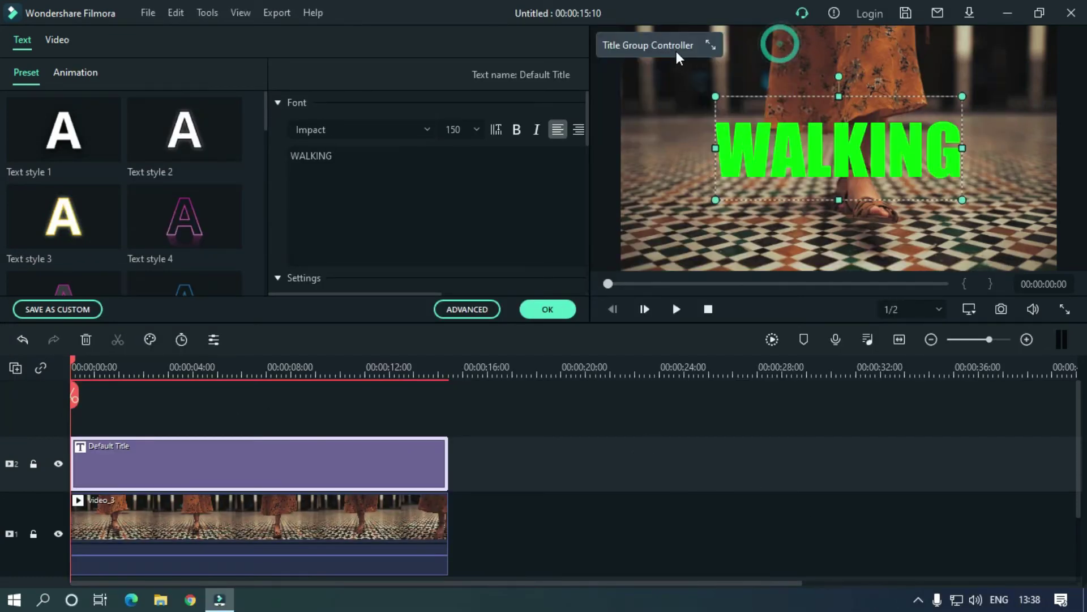
{"action": "left_click", "coordinate": [551, 309]}
- Preview the green title over the video and export the project to the computer as an MP4 named Green
{"action": "left_click", "coordinate": [676, 308]}
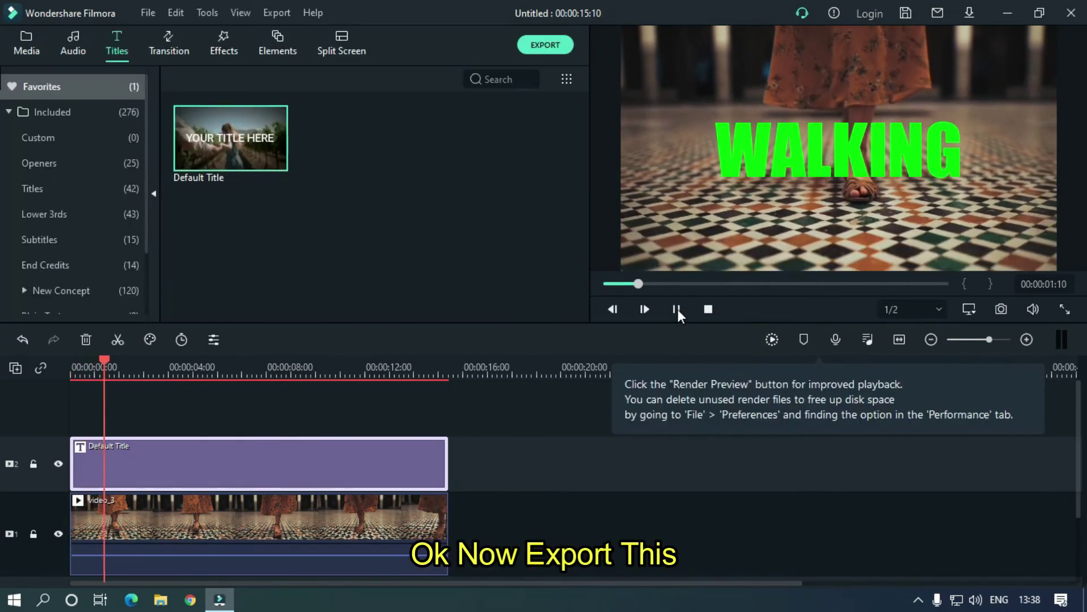
{"action": "left_click", "coordinate": [675, 309]}
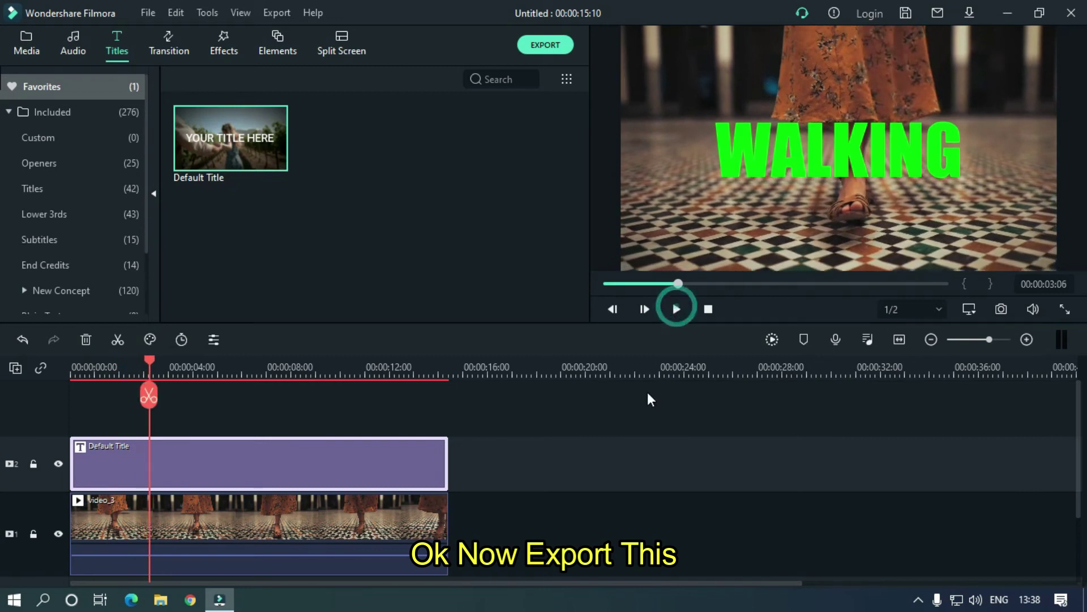
{"action": "left_click", "coordinate": [544, 44]}
{"action": "type", "text": "Green"}
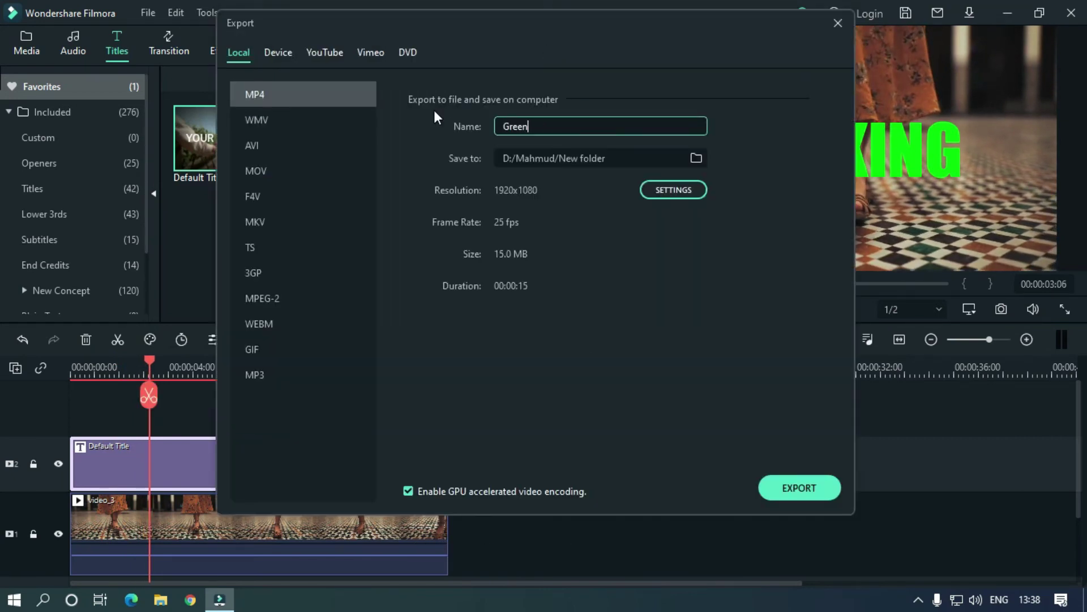
{"action": "left_click", "coordinate": [795, 490]}
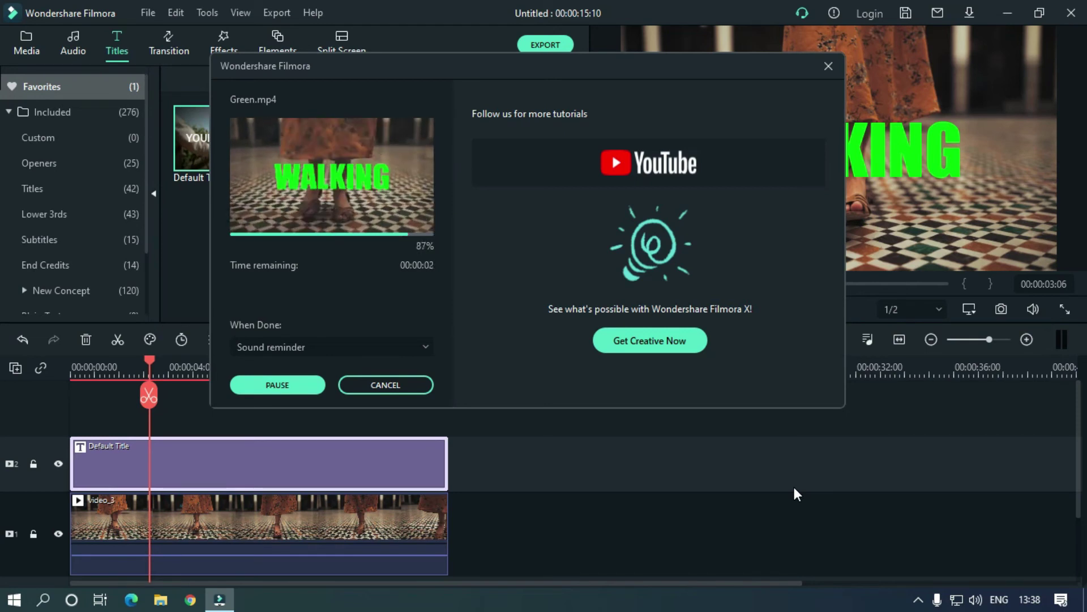
- Import the exported Green video from New folder into the project media folder
{"action": "left_click", "coordinate": [23, 45]}
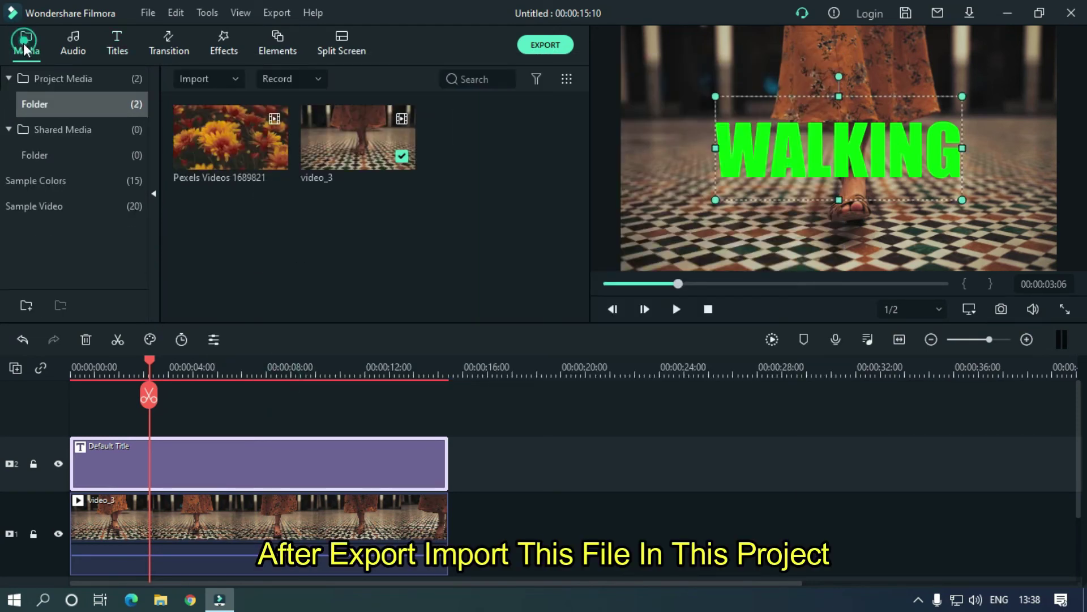
{"action": "double_click", "coordinate": [445, 224]}
{"action": "left_click_drag", "start_coordinate": [127, 214], "coordinate": [127, 172]}
{"action": "left_click", "coordinate": [76, 111]}
{"action": "left_click_drag", "start_coordinate": [528, 124], "coordinate": [529, 198]}
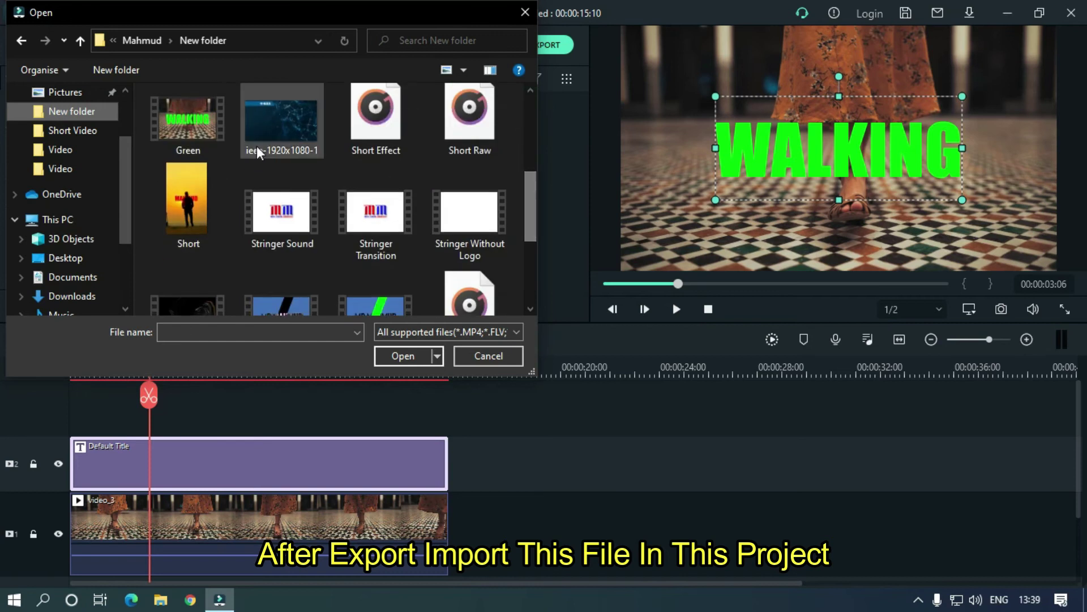
{"action": "left_click", "coordinate": [187, 122]}
{"action": "left_click", "coordinate": [402, 354]}
- Delete the title and video_3 from the timeline
{"action": "left_click_drag", "start_coordinate": [492, 541], "coordinate": [305, 437]}
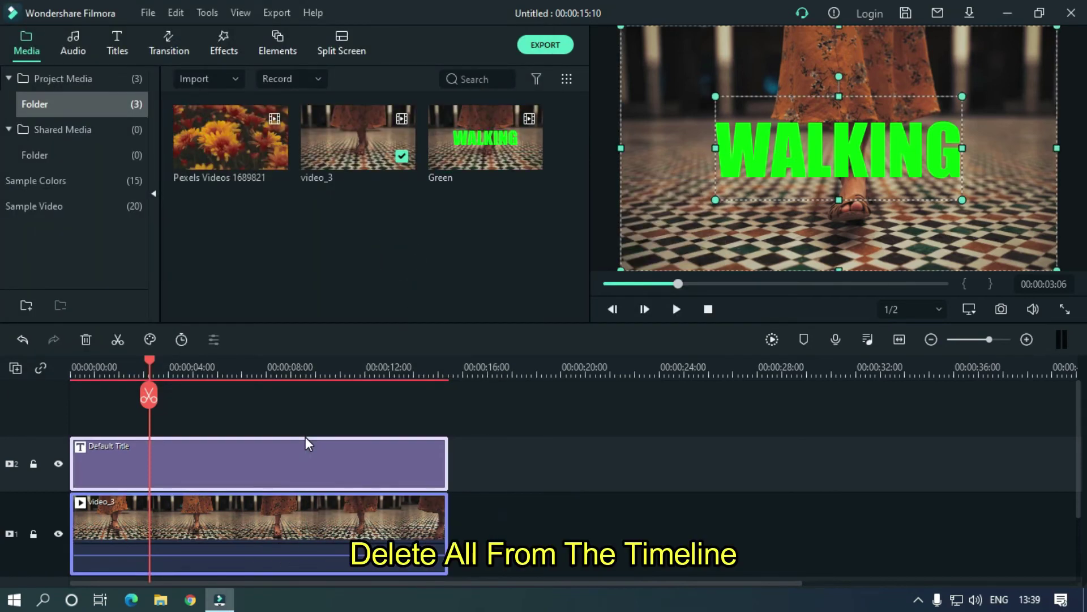
{"action": "key", "text": "Delete"}
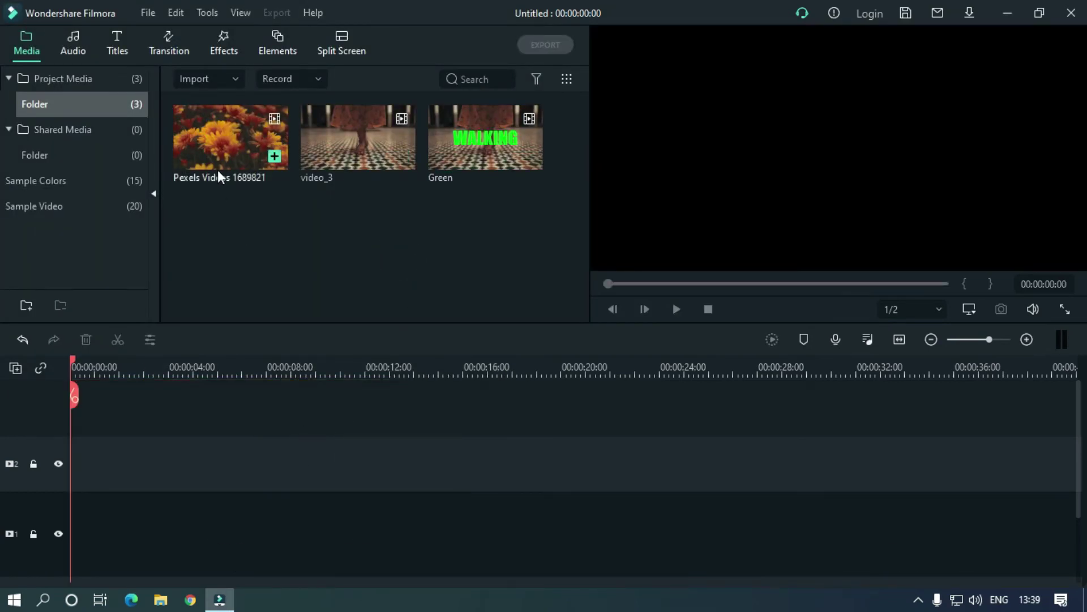
- Place the flower video on track 1, keeping the 1920 x 1080 25fps project settings, and the Green video above it on track 2
{"action": "left_click_drag", "start_coordinate": [232, 143], "coordinate": [89, 535]}
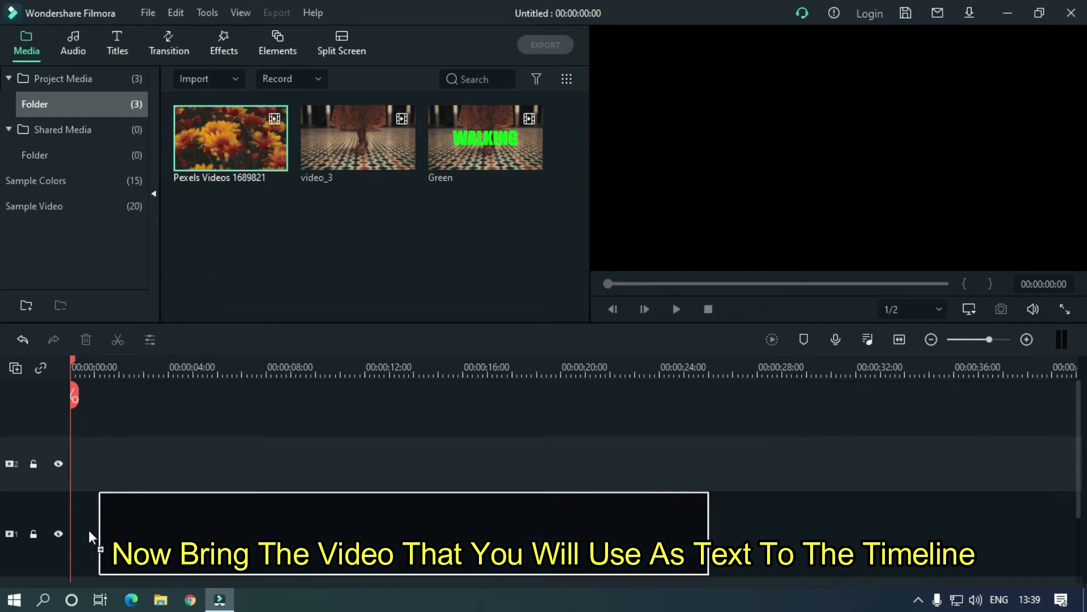
{"action": "left_click_drag", "start_coordinate": [87, 574], "coordinate": [88, 572]}
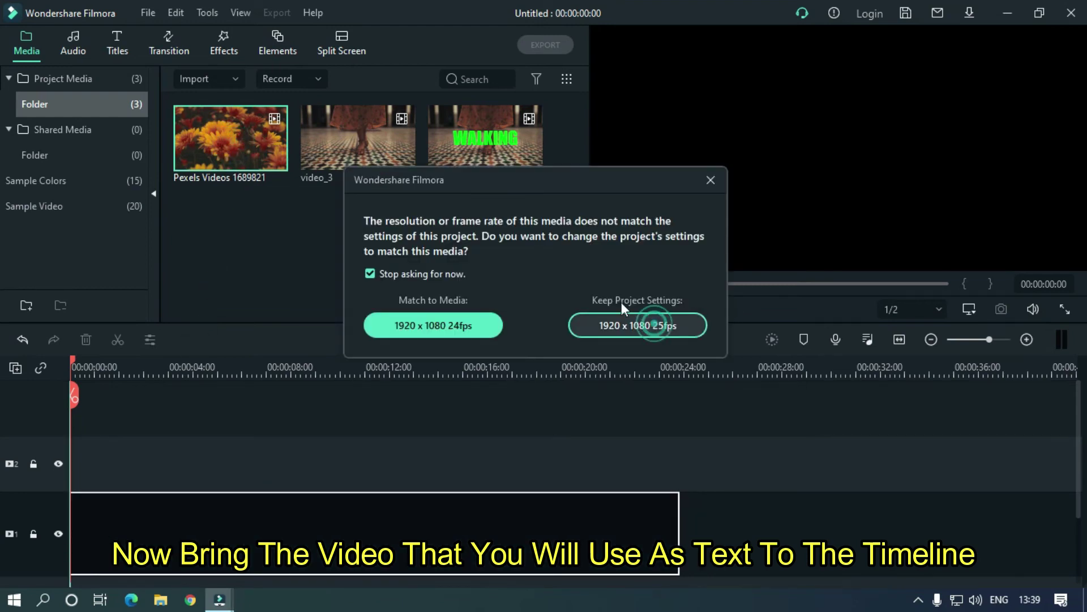
{"action": "left_click", "coordinate": [654, 325]}
{"action": "left_click_drag", "start_coordinate": [486, 138], "coordinate": [74, 464]}
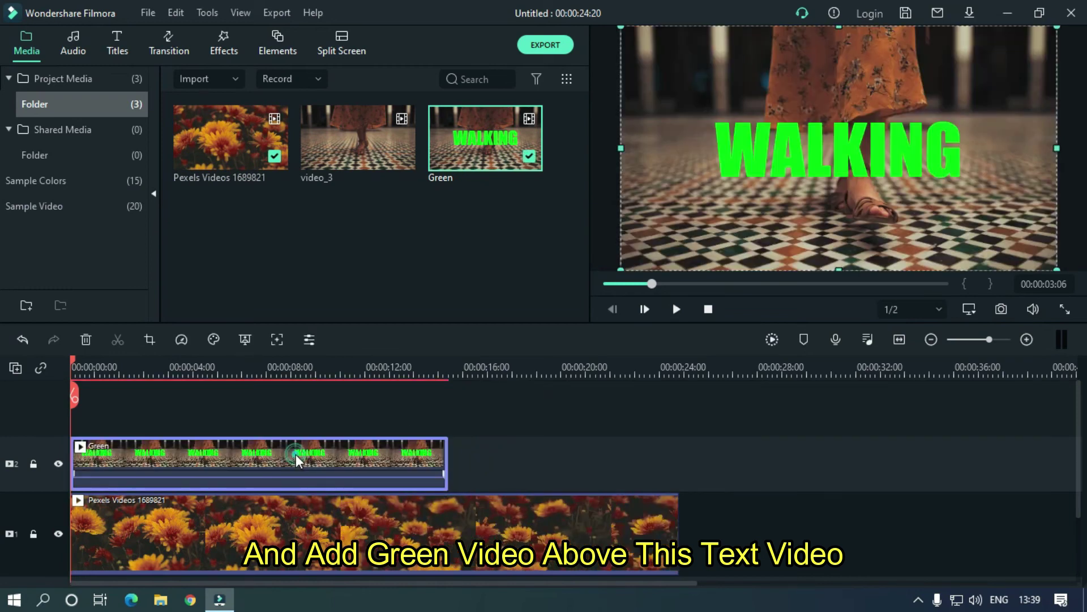
- Enable Chroma Key on the Green clip using the green sampled from the WALKING text, apply it and preview the result
{"action": "double_click", "coordinate": [295, 458]}
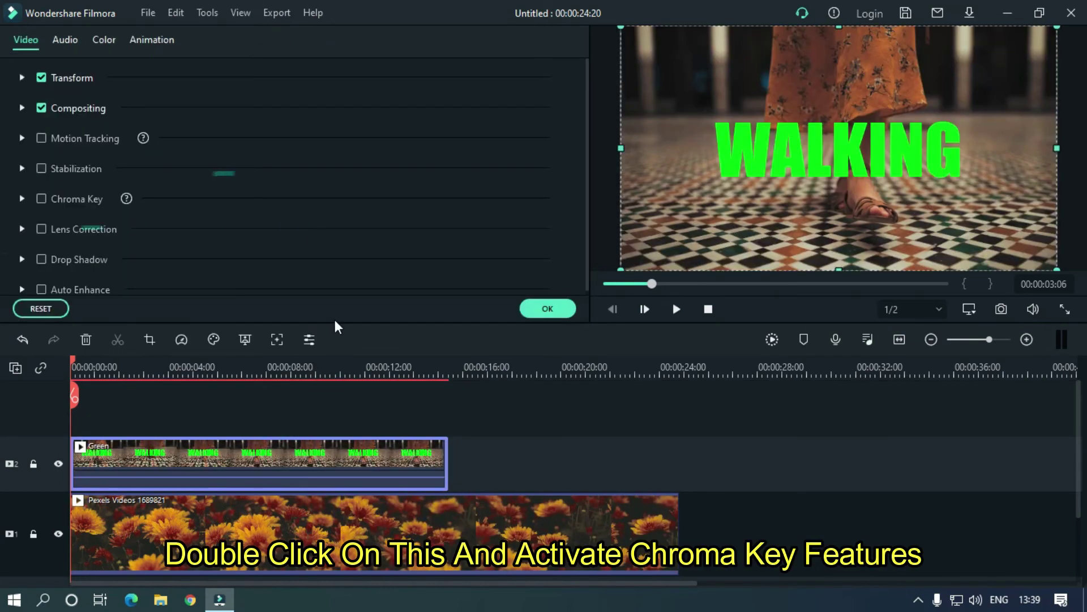
{"action": "left_click", "coordinate": [42, 200]}
{"action": "left_click", "coordinate": [250, 243]}
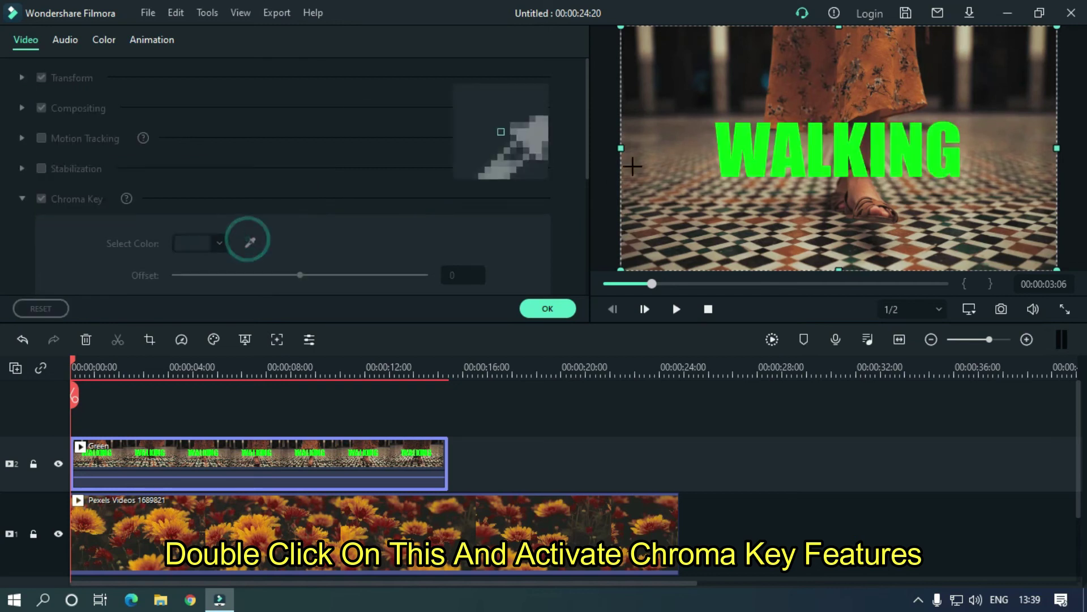
{"action": "left_click", "coordinate": [634, 122]}
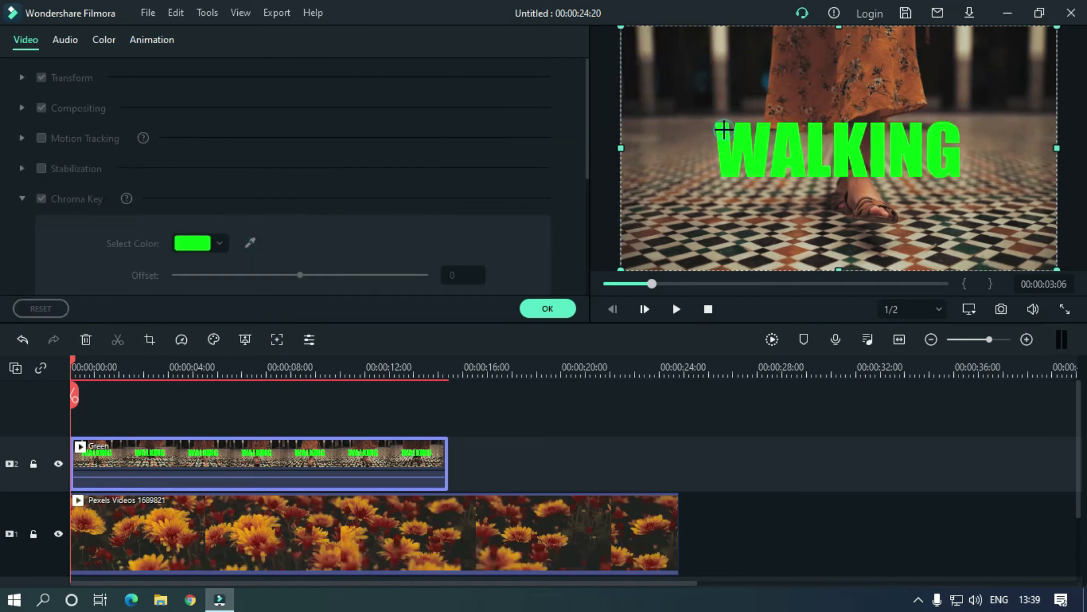
{"action": "left_click", "coordinate": [547, 309]}
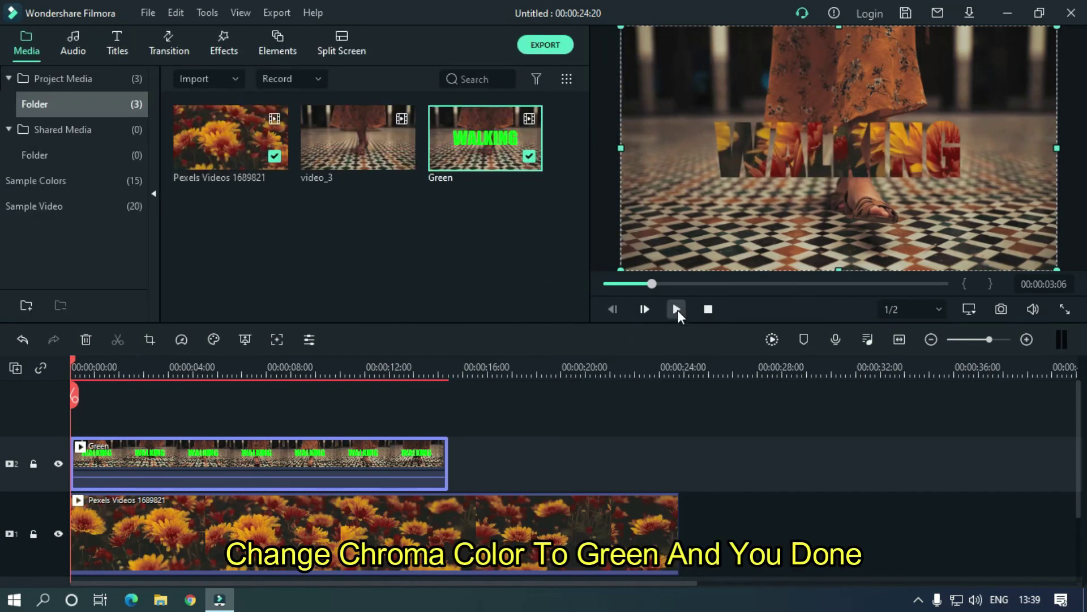
{"action": "left_click", "coordinate": [678, 309]}
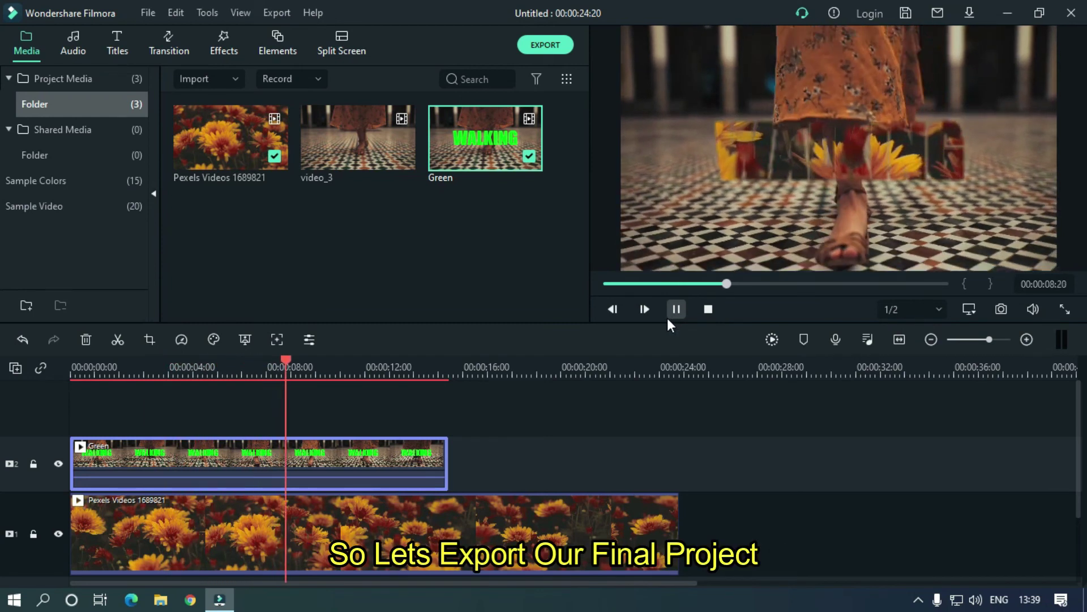
{"action": "left_click", "coordinate": [667, 318]}
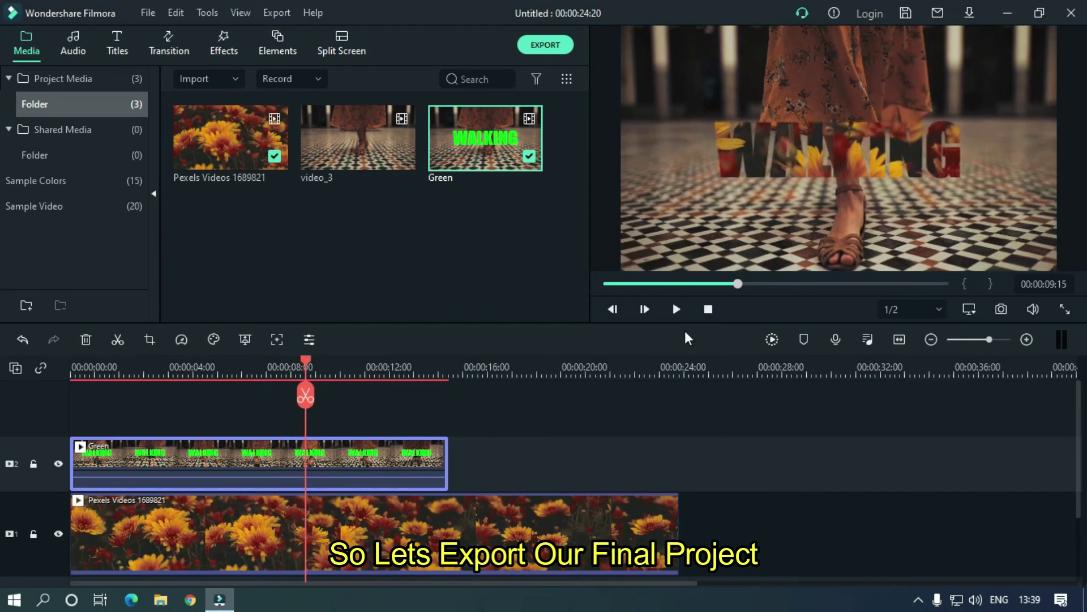
{"action": "left_click", "coordinate": [467, 274]}
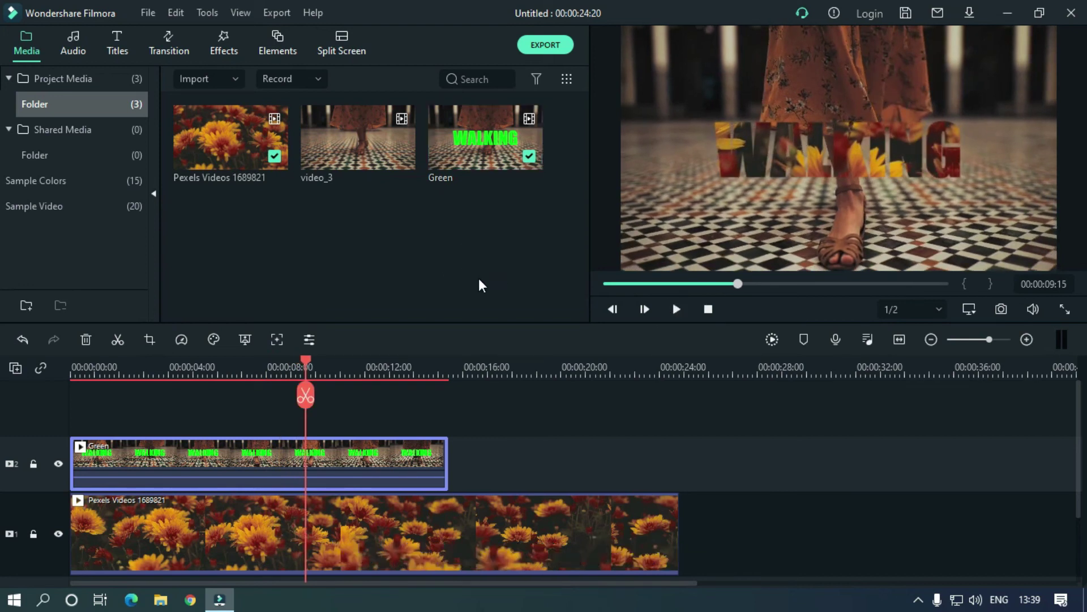
- Split the flower clip at the end of the Green clip and delete the excess part
{"action": "left_click", "coordinate": [446, 369]}
{"action": "left_click_drag", "start_coordinate": [450, 365], "coordinate": [377, 346]}
{"action": "left_click", "coordinate": [492, 527]}
{"action": "left_click", "coordinate": [478, 394]}
{"action": "left_click", "coordinate": [548, 537]}
{"action": "key", "text": "Delete"}
- Export the finished project as a video named 2nd
{"action": "left_click", "coordinate": [545, 45]}
{"action": "type", "text": "2nd"}
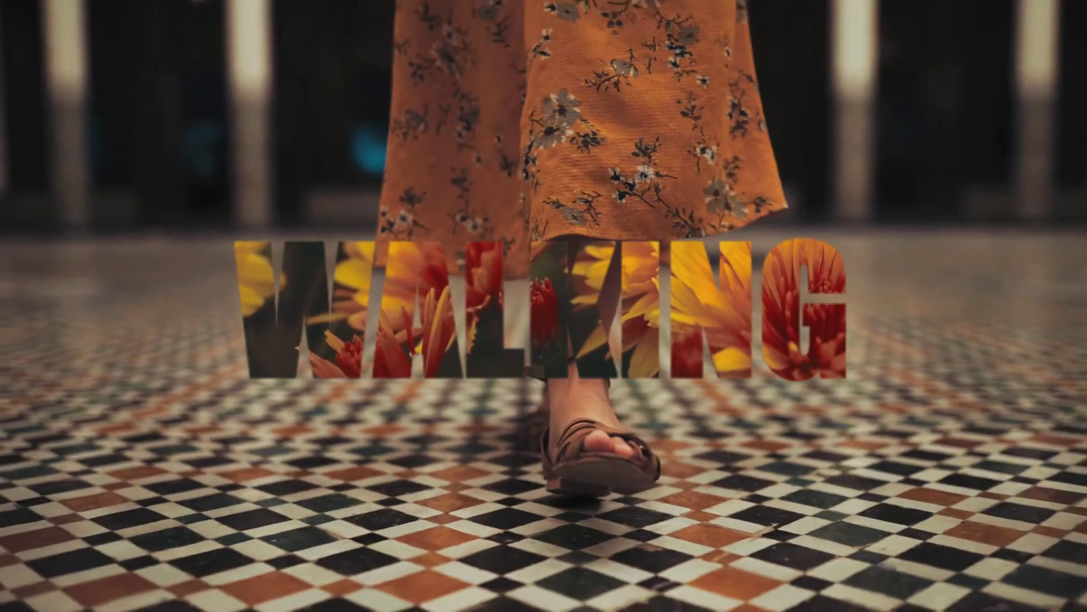